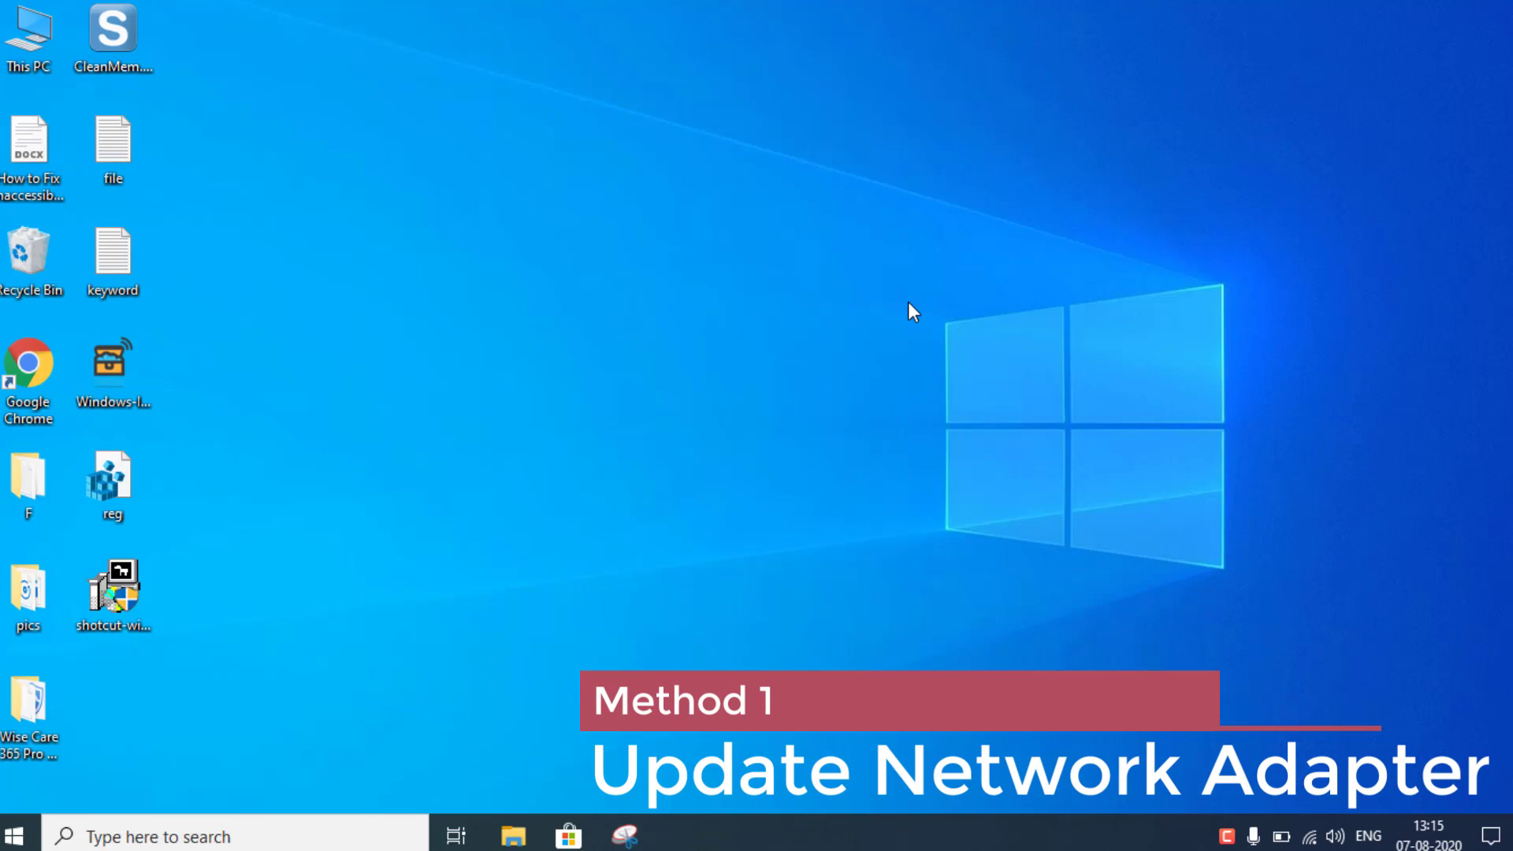
- Open Device Manager by running devmgmt.msc
{"action": "key", "text": "super+r"}
{"action": "key", "text": "BackSpace"}
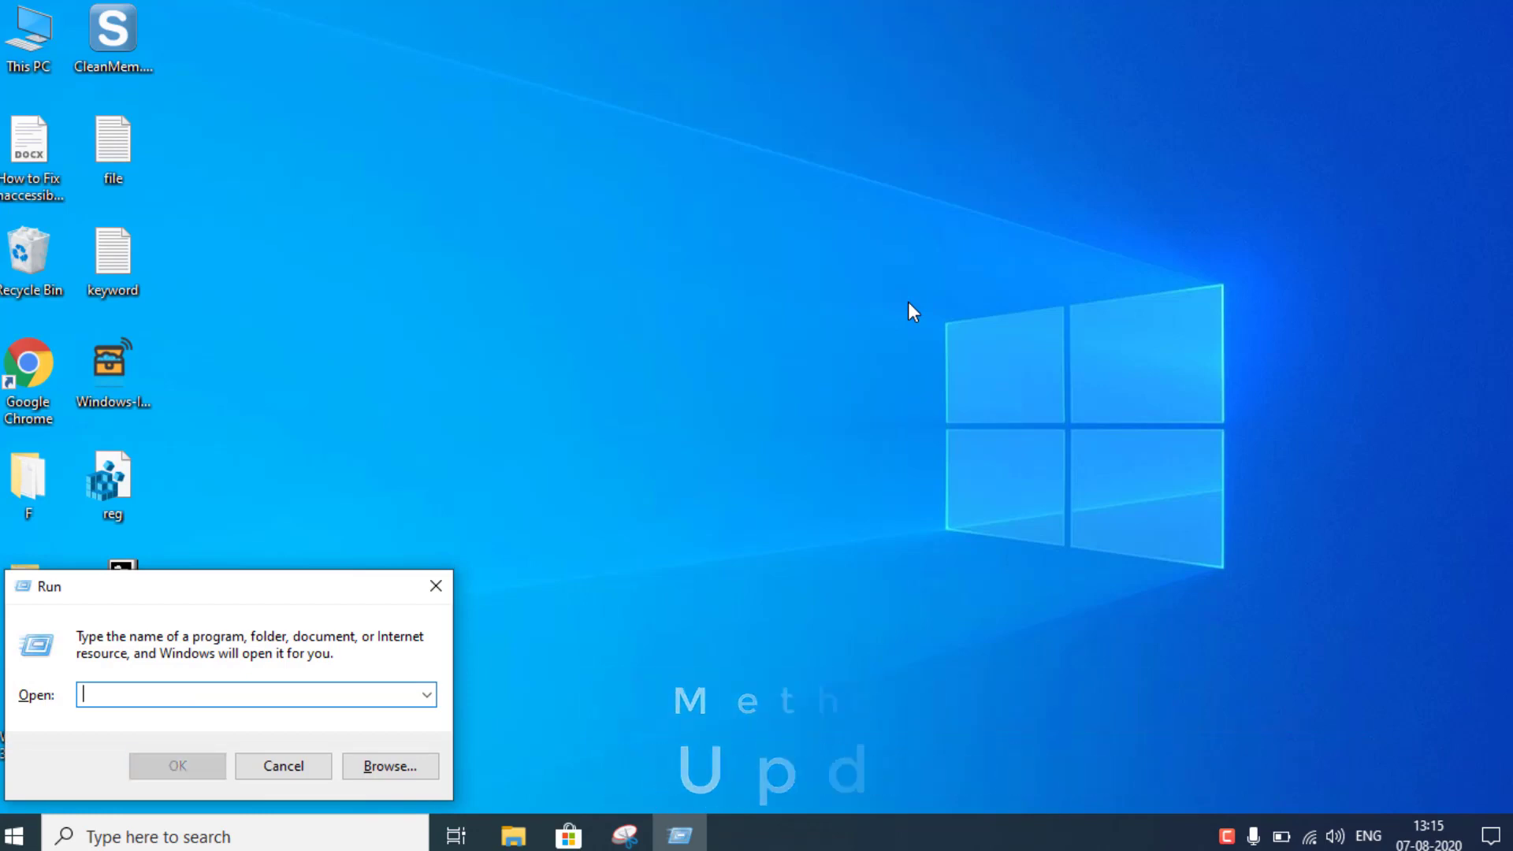
{"action": "type", "text": "dev"}
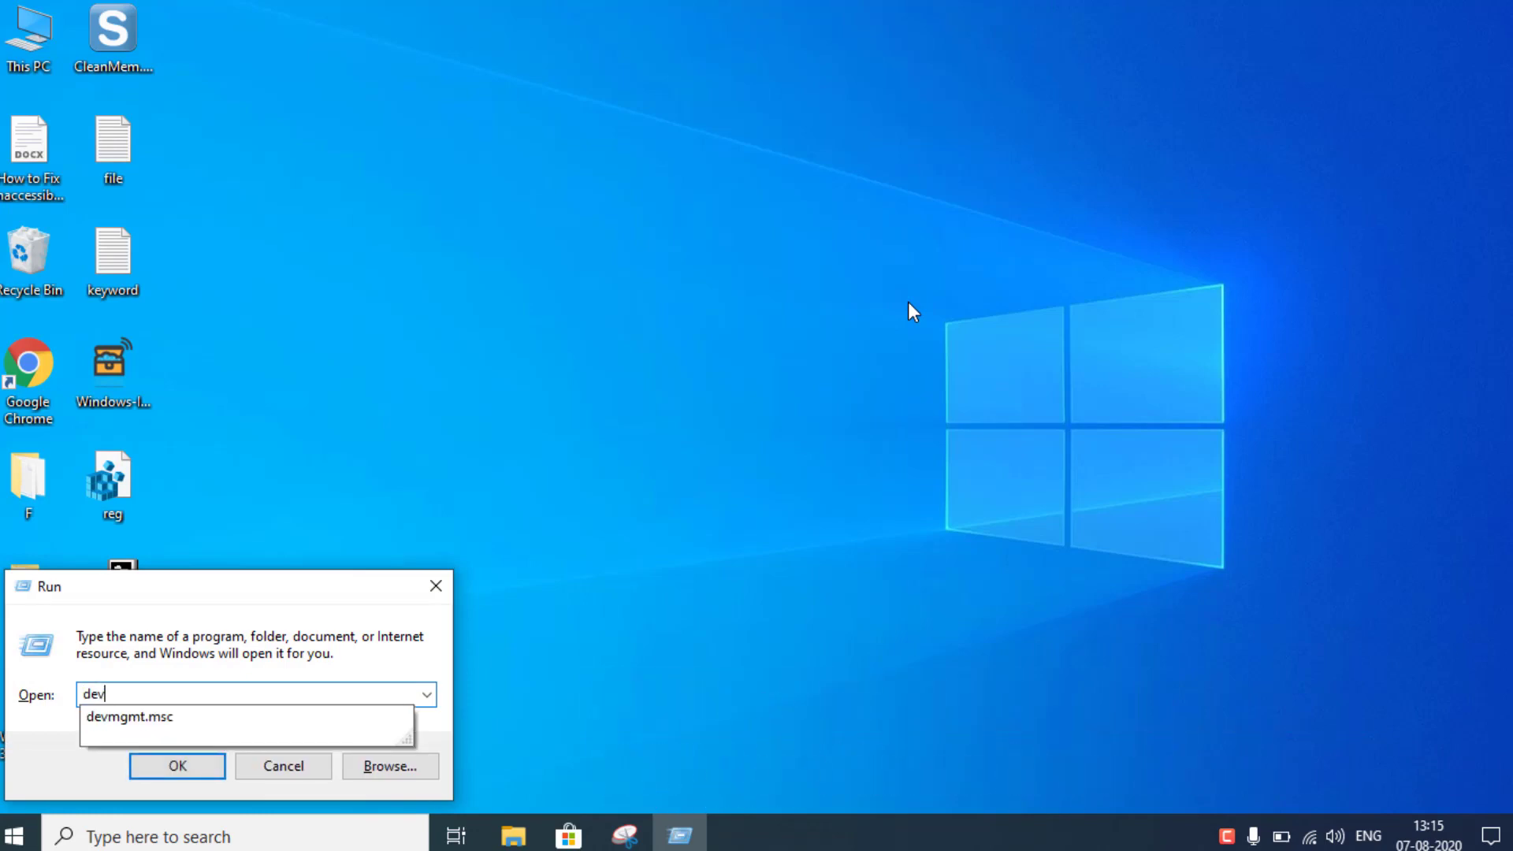
{"action": "key", "text": "Down"}
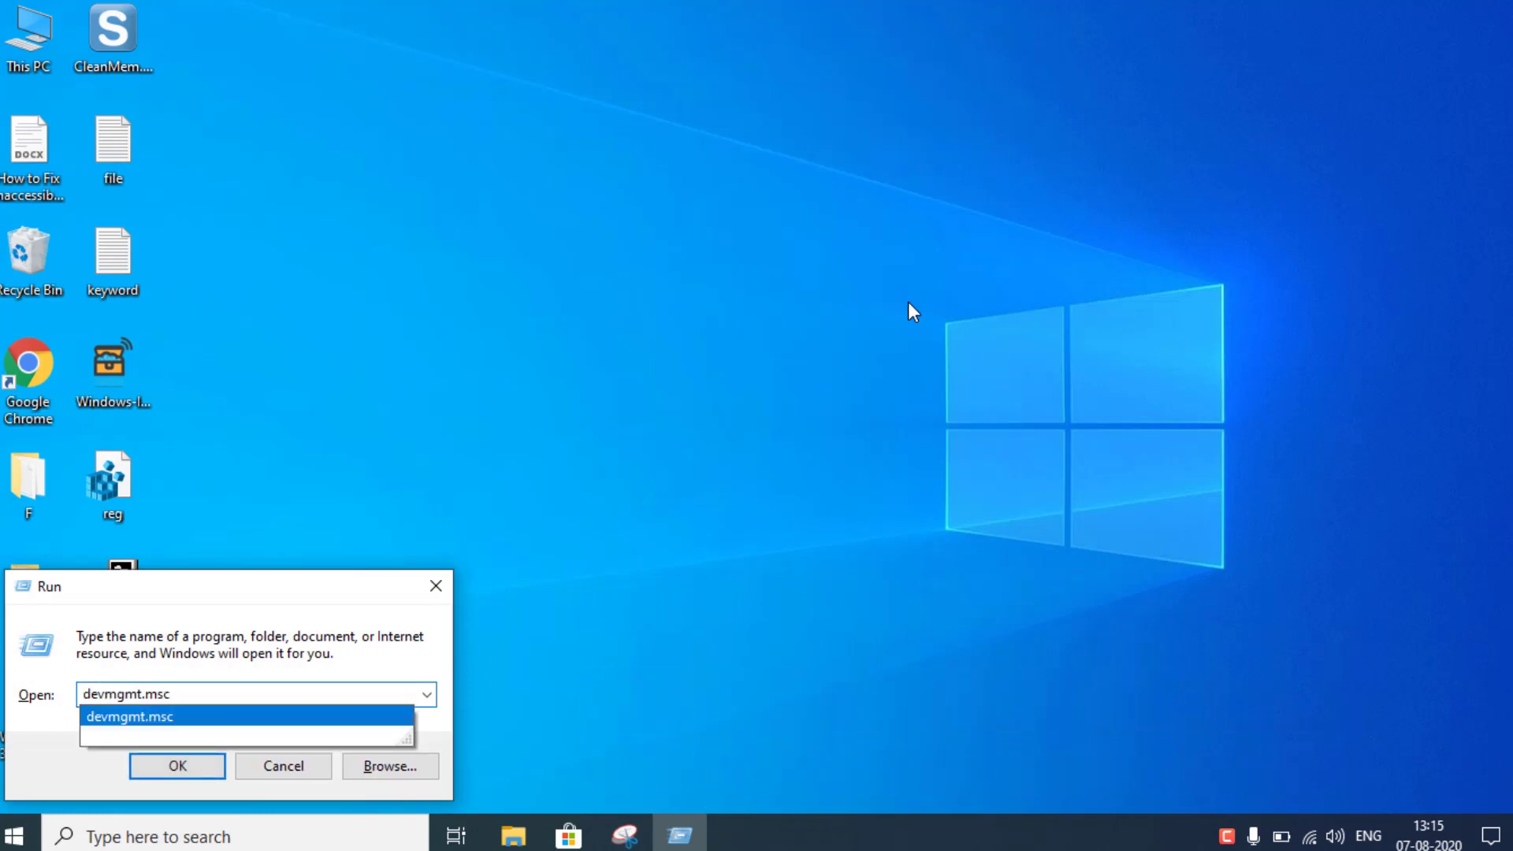
{"action": "key", "text": "Return"}
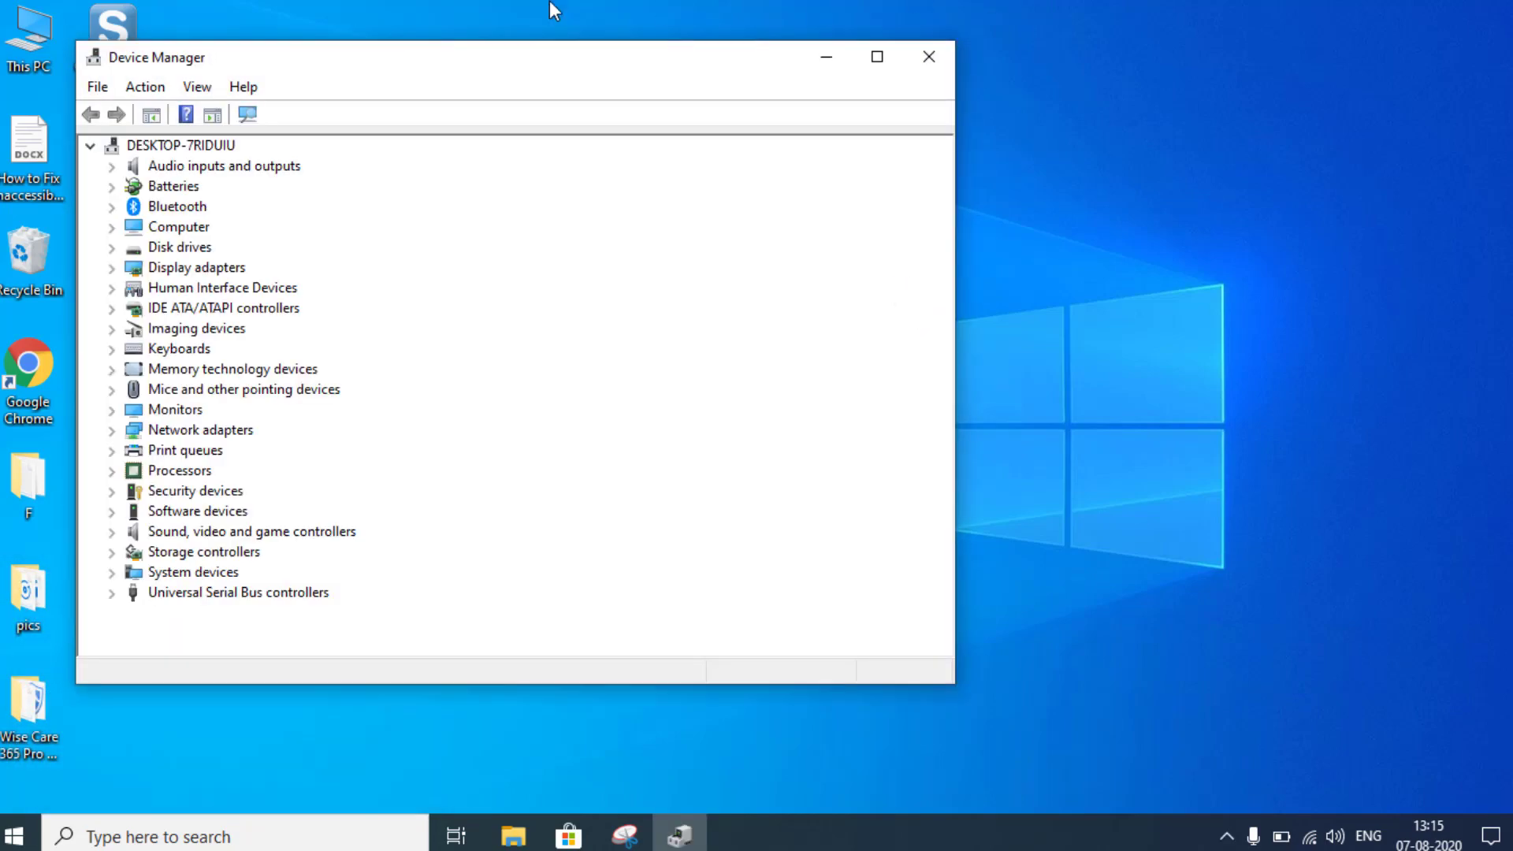
- Look up the driver update option for the Intel(R) Dual Band Wireless-AC 7265 network adapter, and close Device Manager without updating
{"action": "left_click", "coordinate": [189, 434]}
{"action": "left_click", "coordinate": [113, 431]}
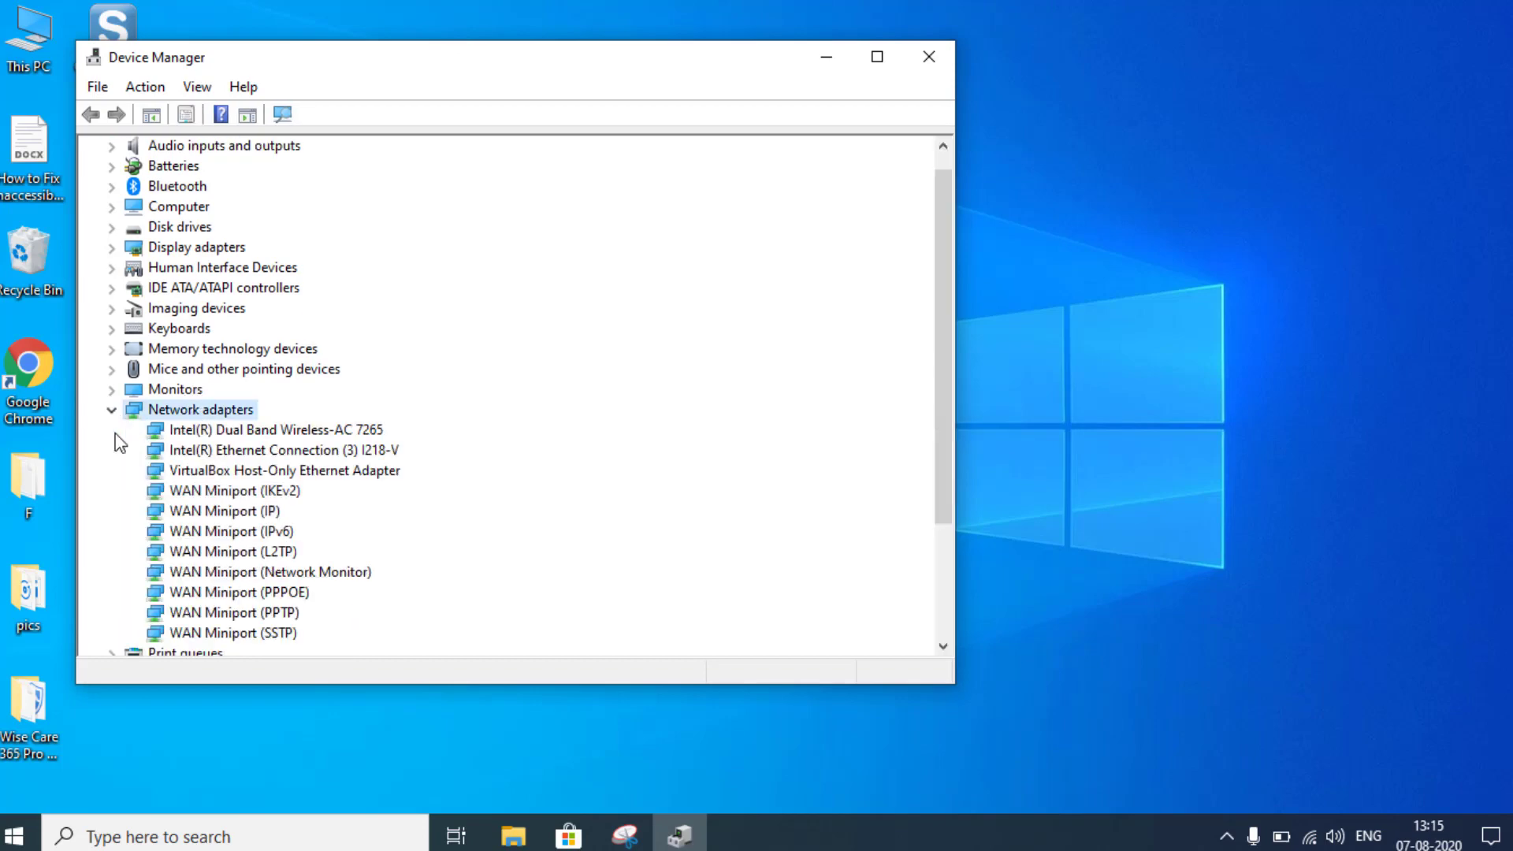
{"action": "right_click", "coordinate": [297, 437]}
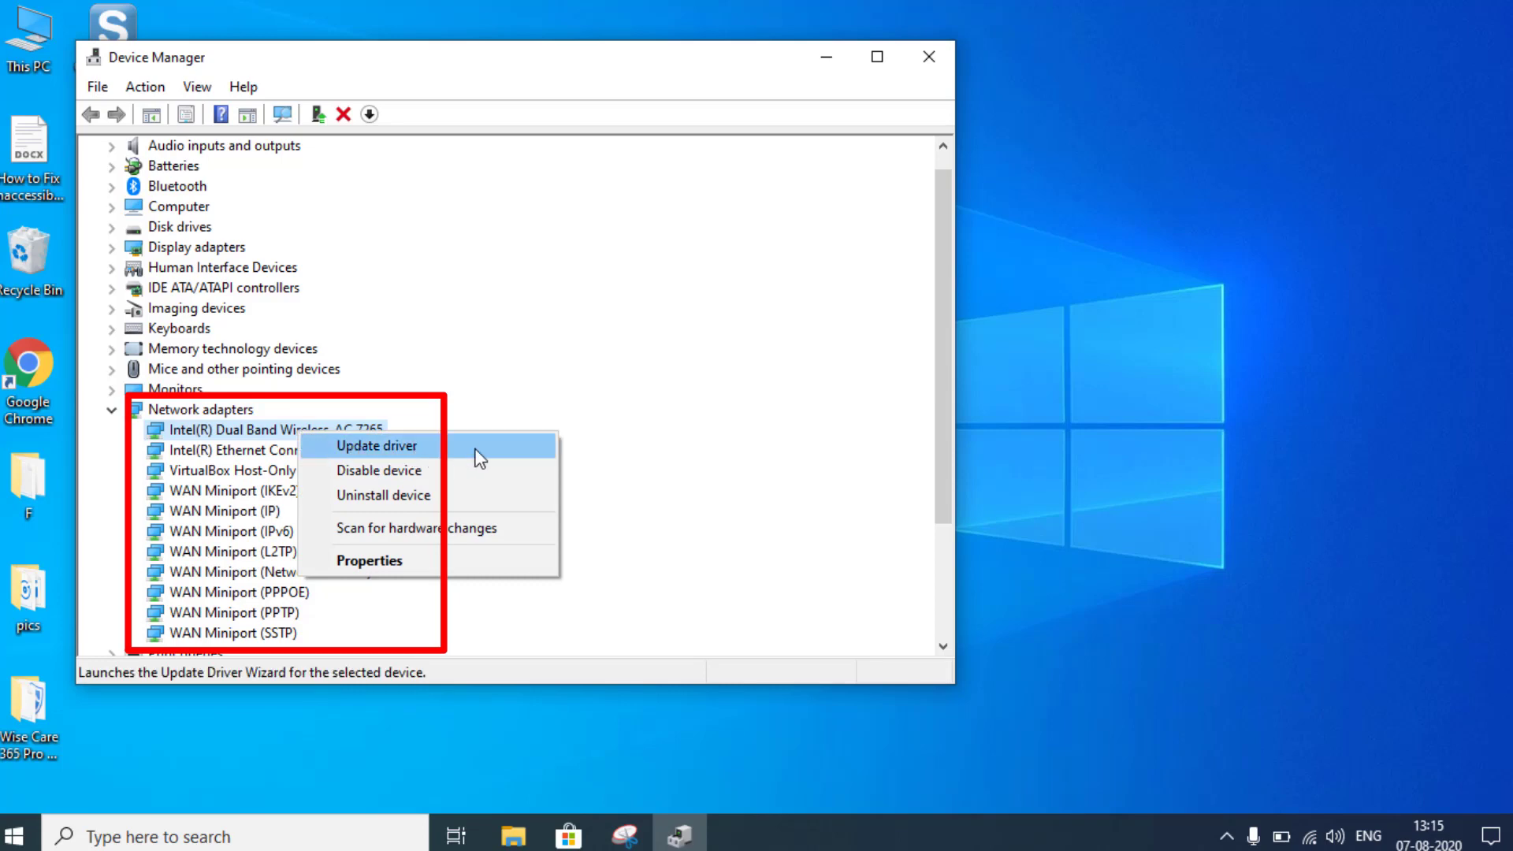
{"action": "left_click", "coordinate": [801, 250]}
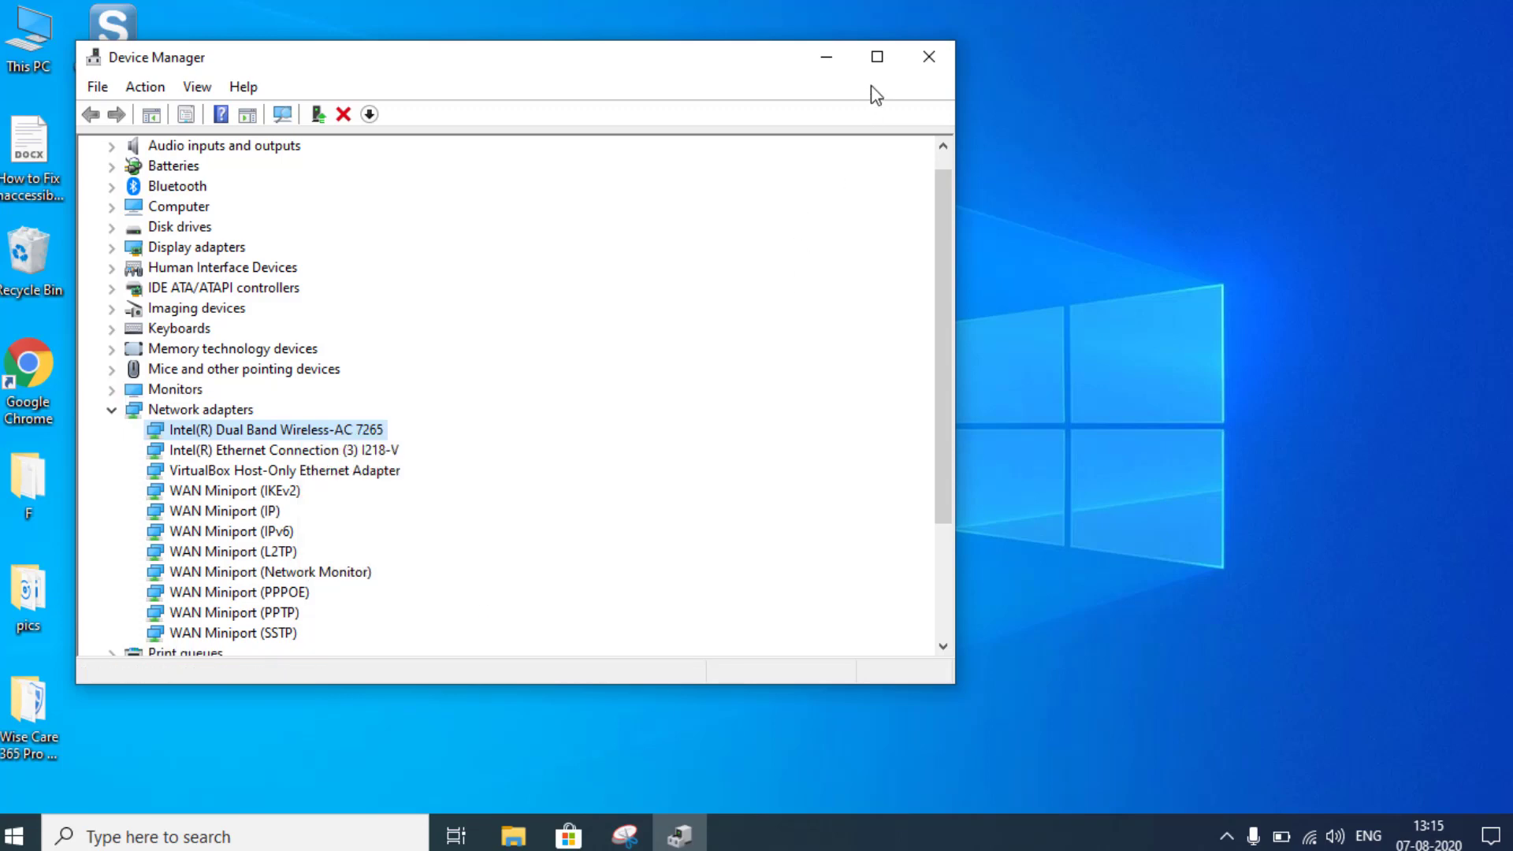
{"action": "left_click", "coordinate": [921, 64]}
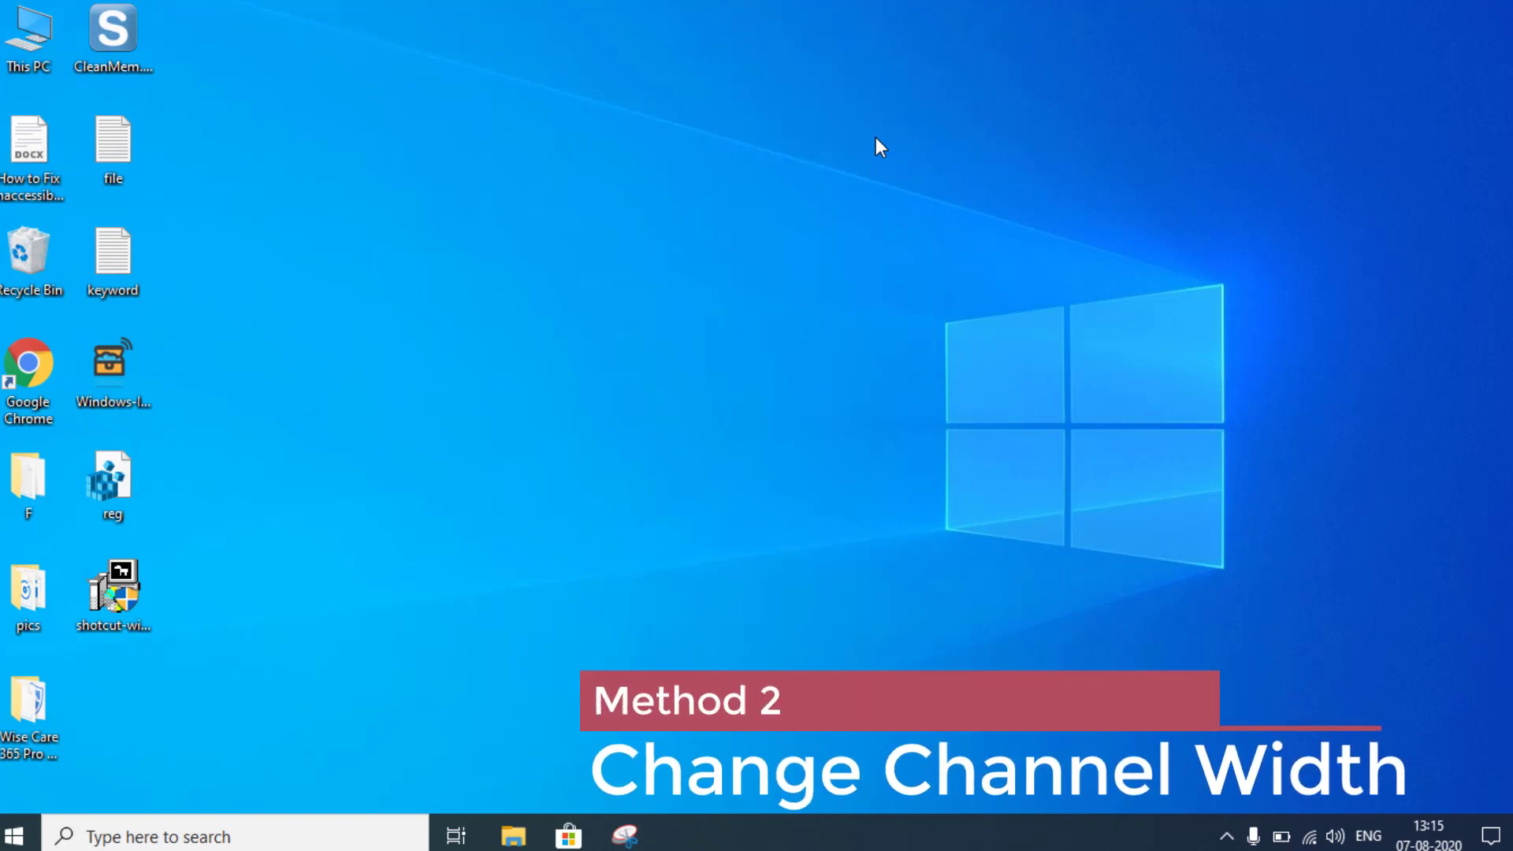
- Open the list of network connections from the Network and Sharing Center in the Network & Internet settings
{"action": "key", "text": "super+i"}
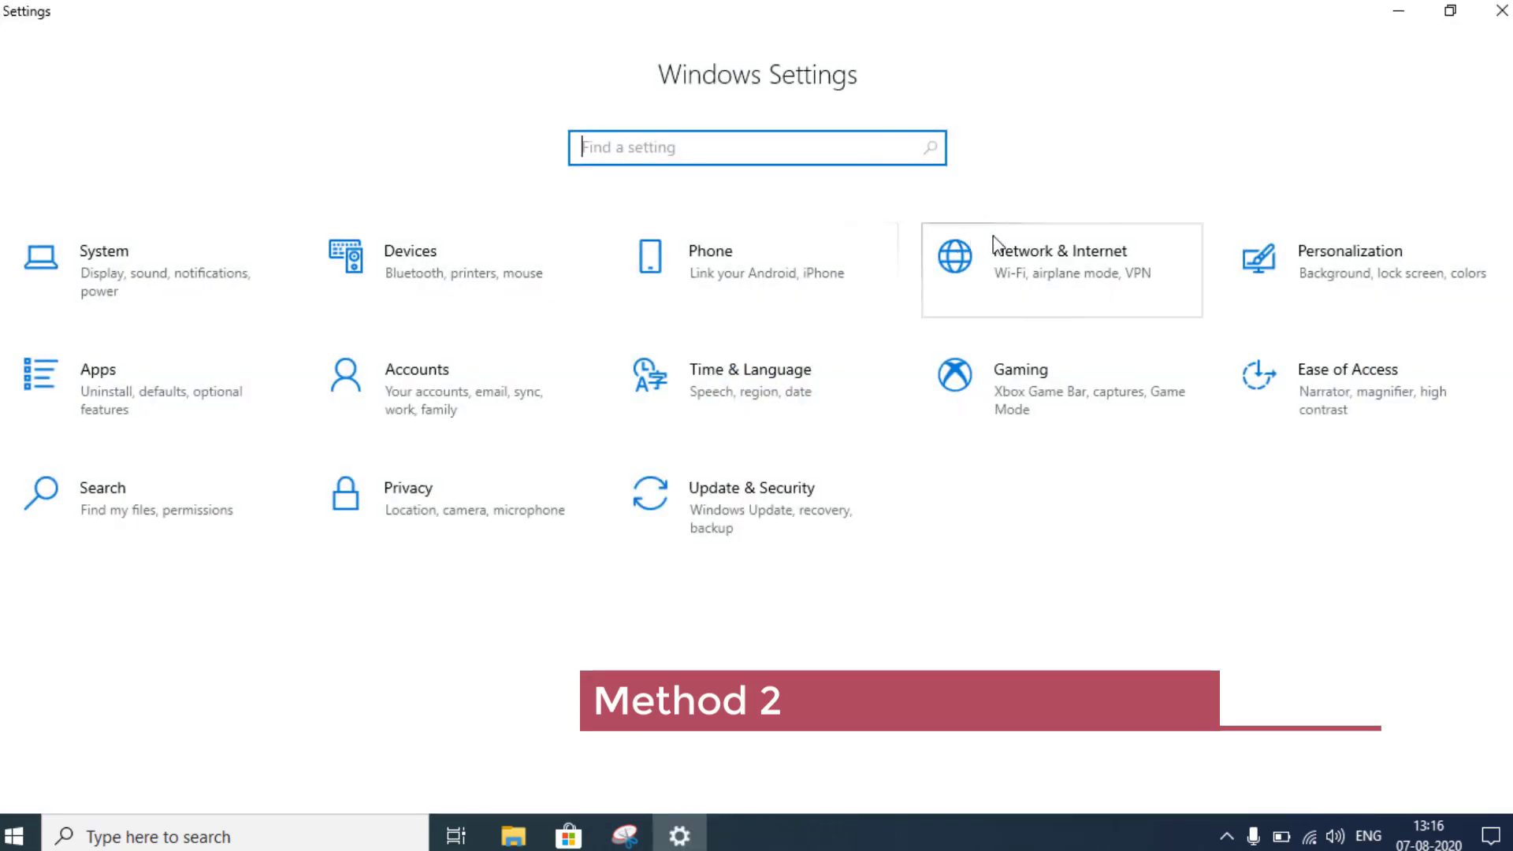
{"action": "left_click", "coordinate": [1054, 278]}
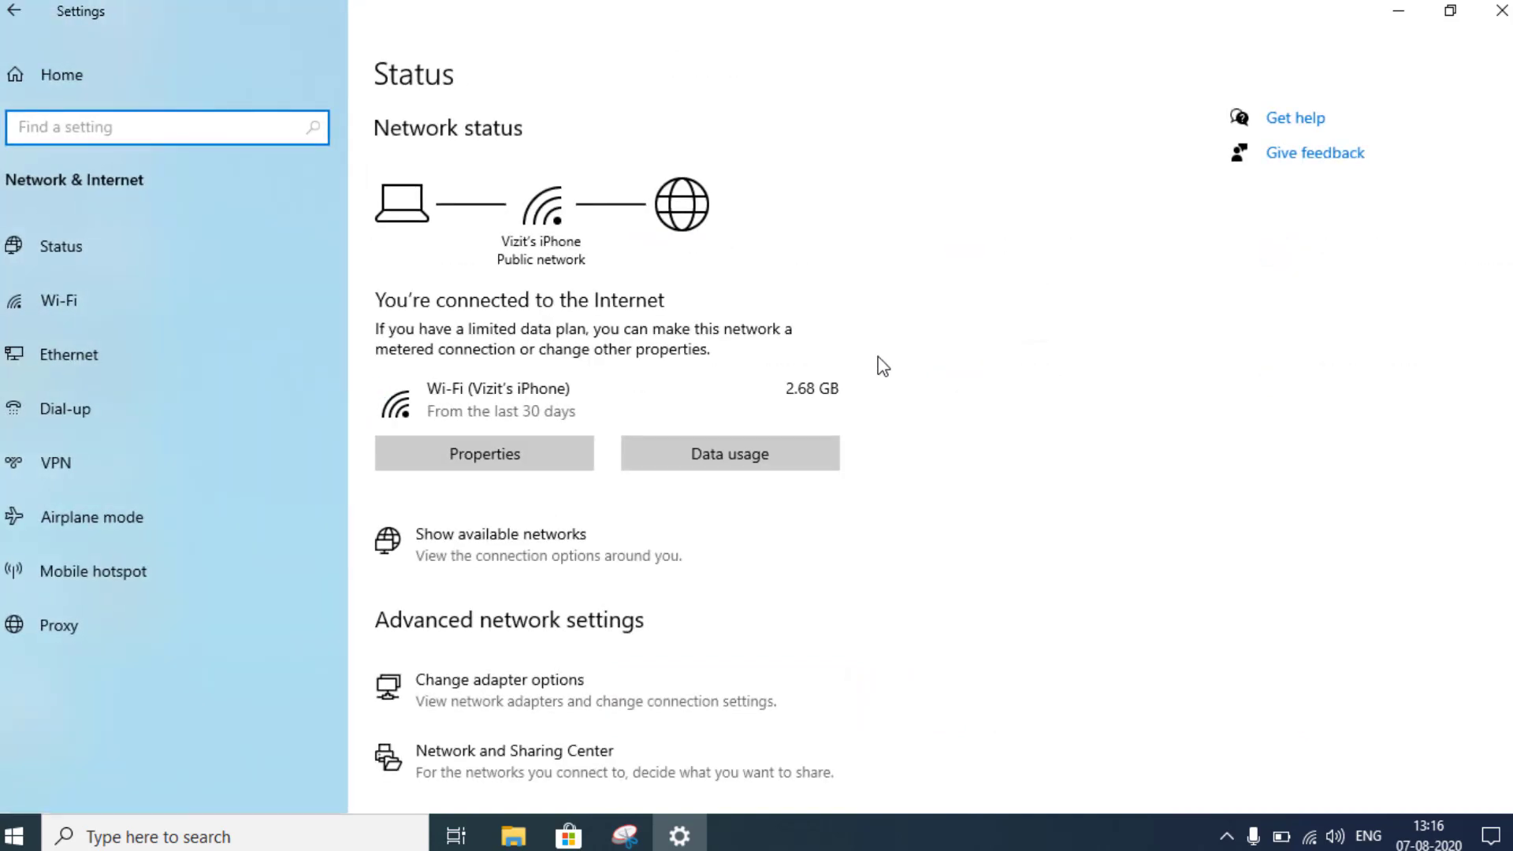
{"action": "scroll", "coordinate": [877, 370], "scroll_direction": "down", "scroll_amount": 3}
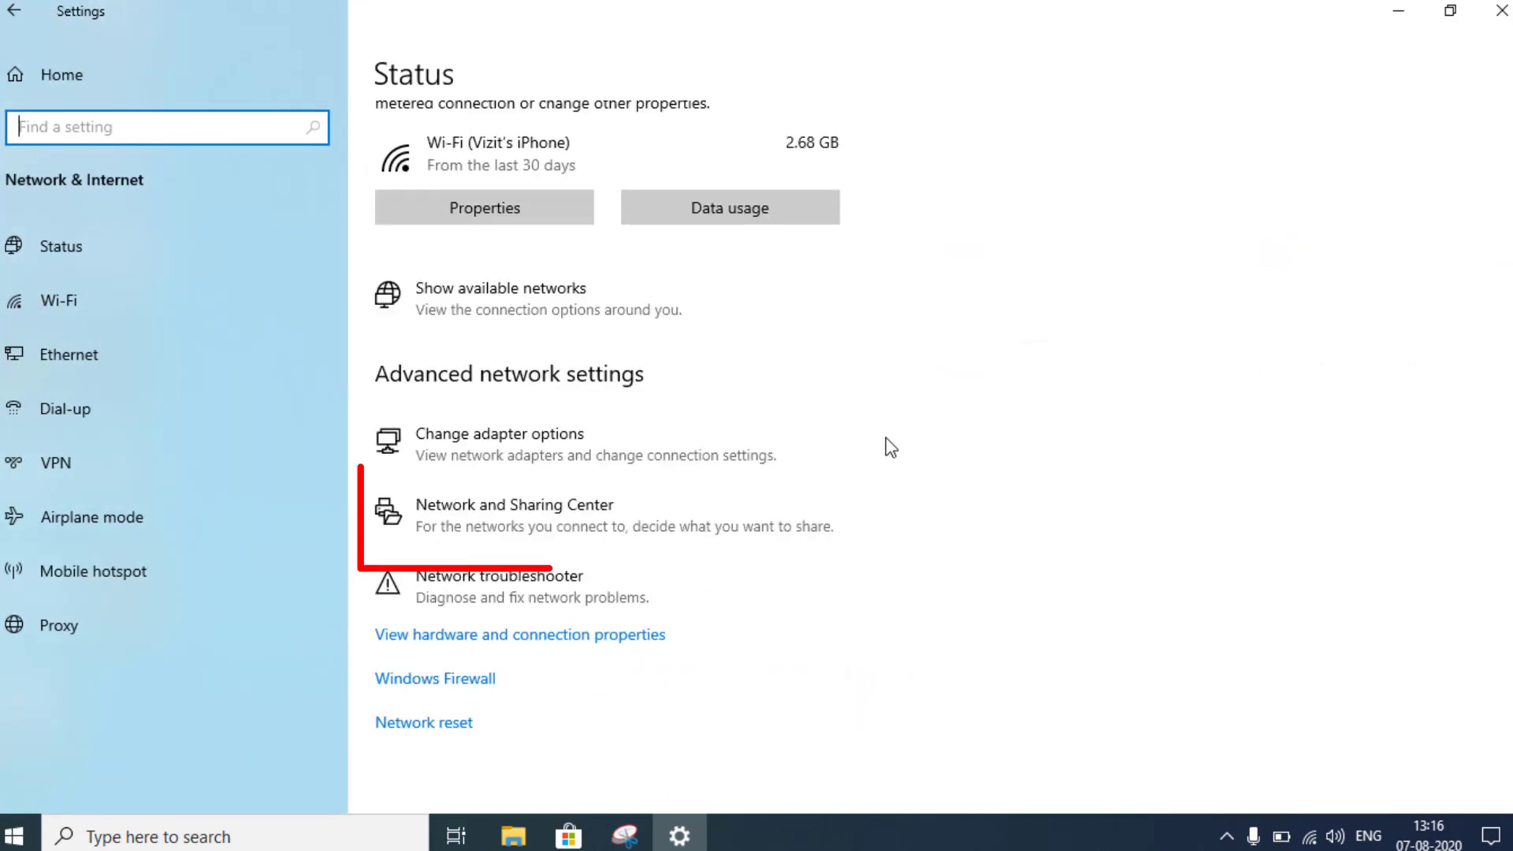
{"action": "left_click", "coordinate": [523, 518]}
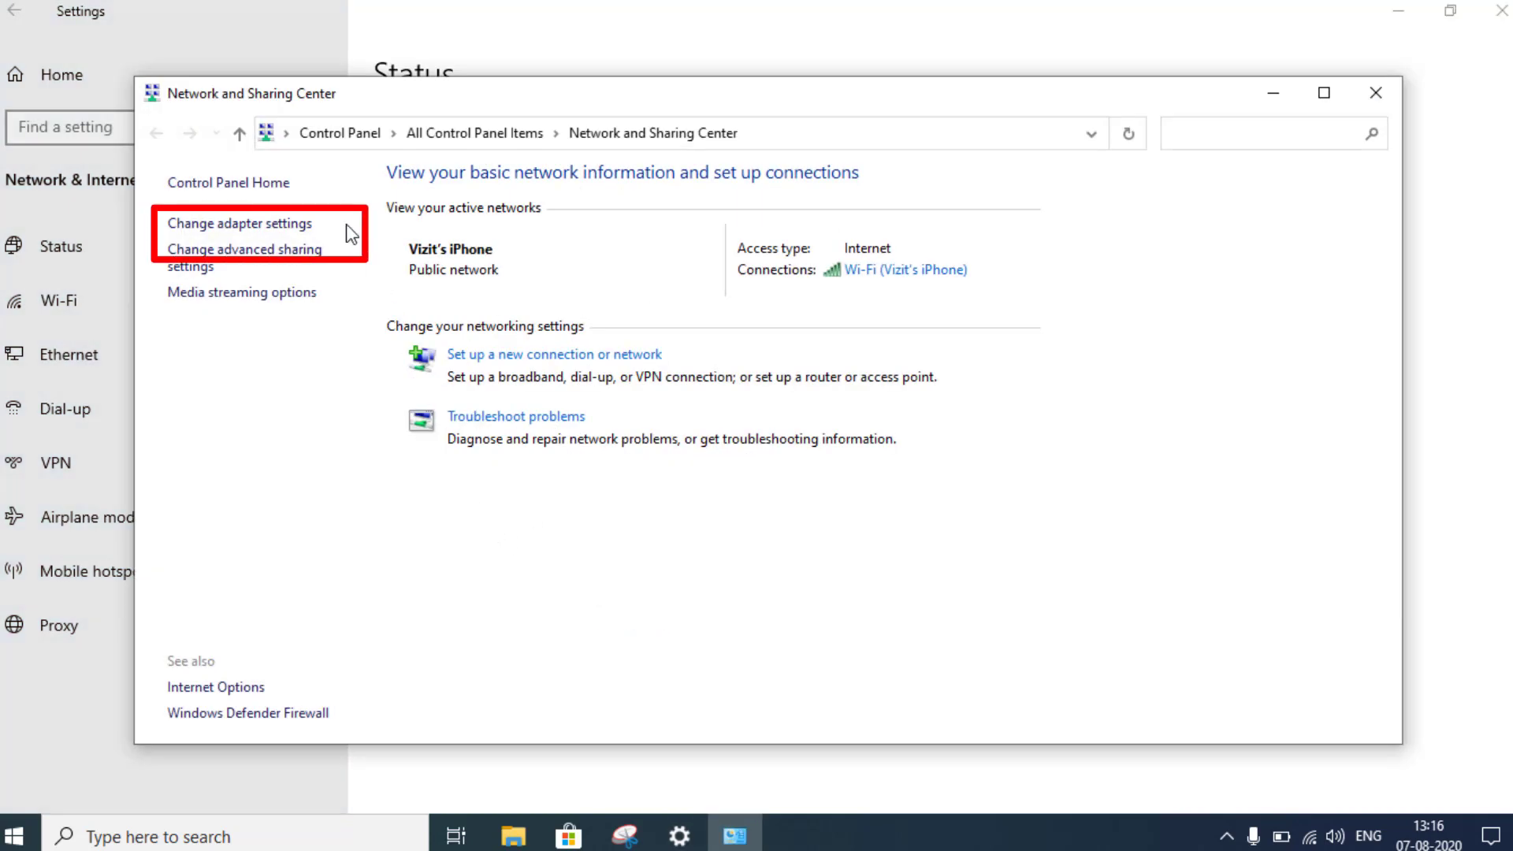
{"action": "left_click", "coordinate": [266, 226]}
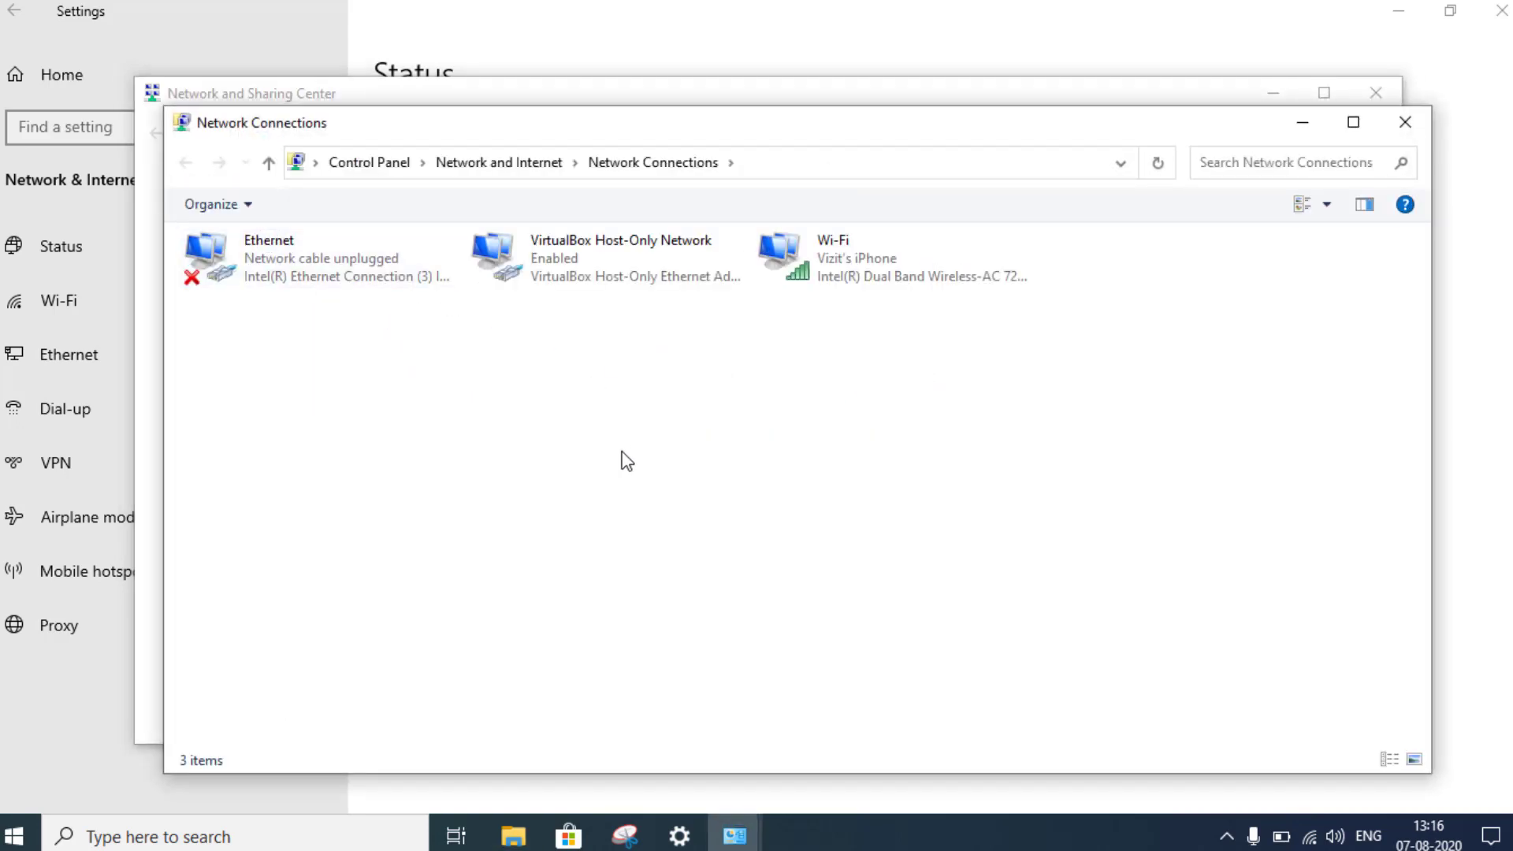
- Open the advanced adapter properties of the Wi-Fi connection's Intel(R) Dual Band Wireless-AC 7265
{"action": "right_click", "coordinate": [833, 265]}
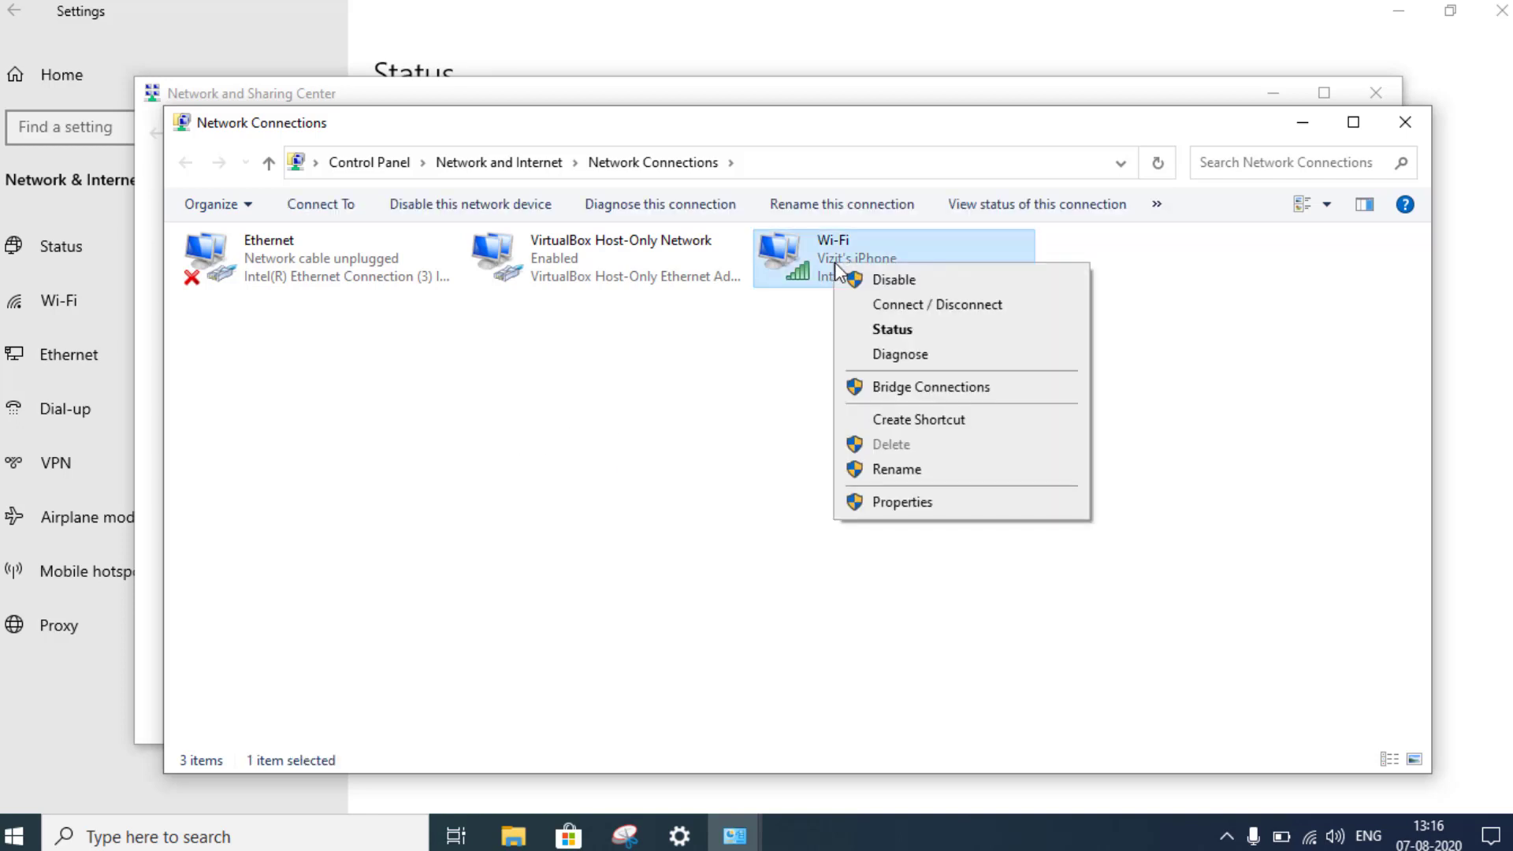
{"action": "left_click", "coordinate": [913, 504]}
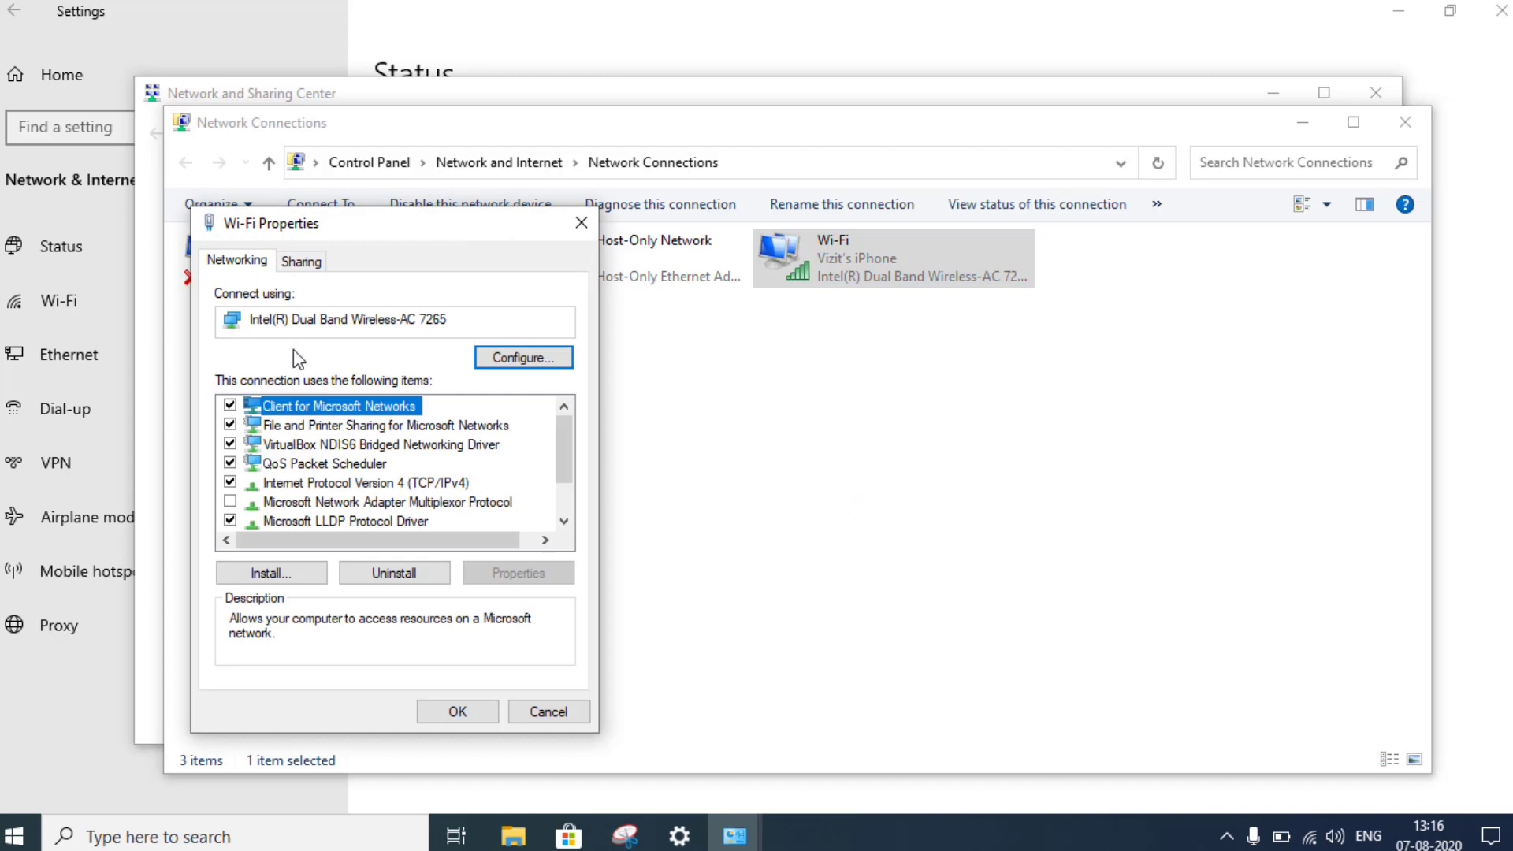
{"action": "left_click", "coordinate": [539, 361]}
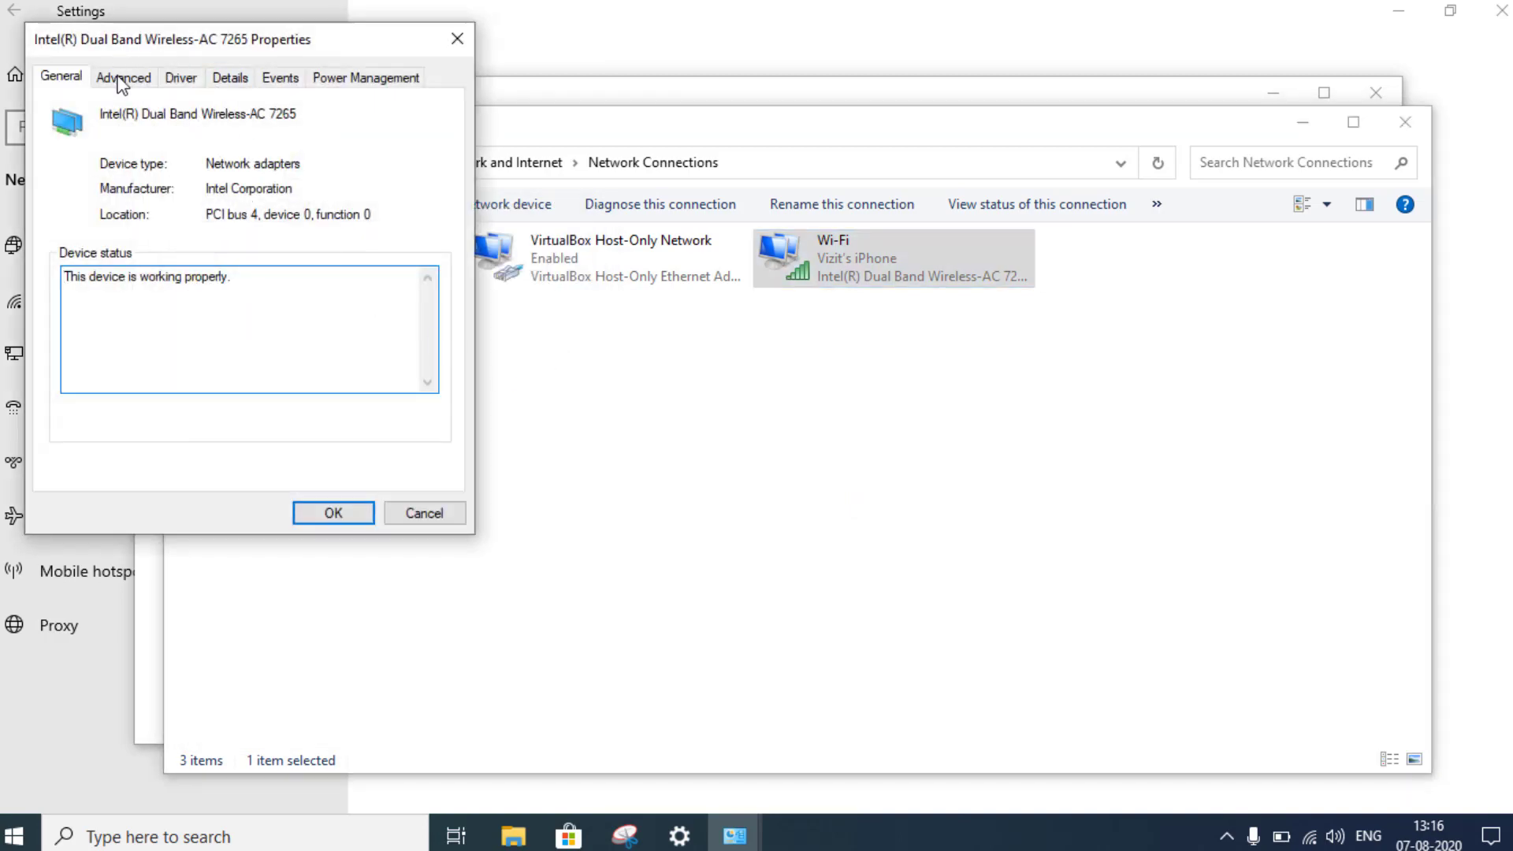
{"action": "left_click", "coordinate": [136, 84]}
{"action": "left_click_drag", "start_coordinate": [268, 41], "coordinate": [580, 63]}
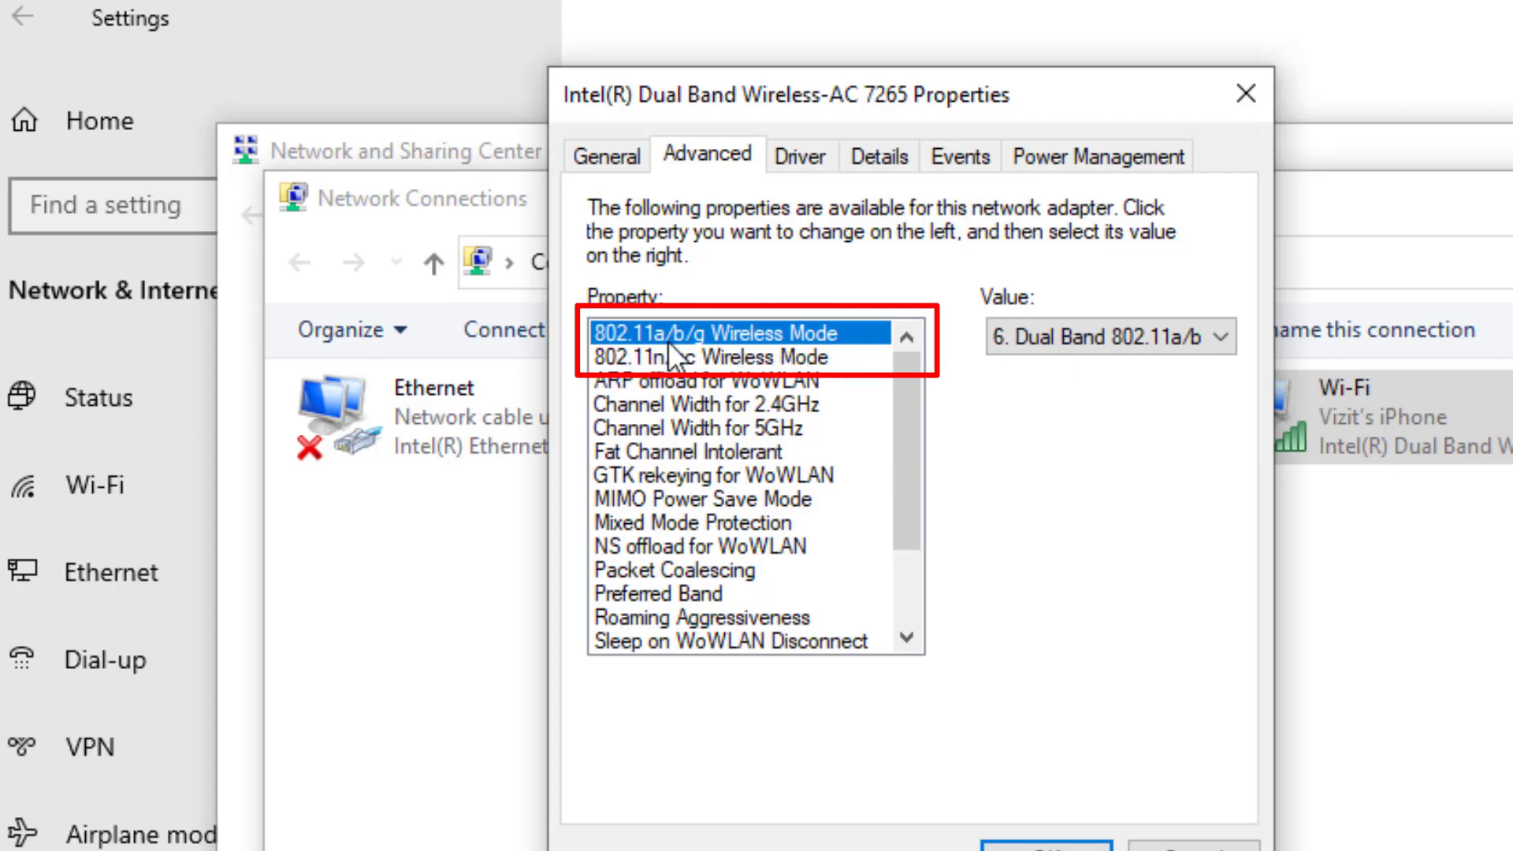
- Choose 6. Dual Band 802.11a/b/g for the 802.11a/b/g Wireless Mode and 802.11ac for the 802.11n/ac Wireless Mode
{"action": "left_click", "coordinate": [1109, 337]}
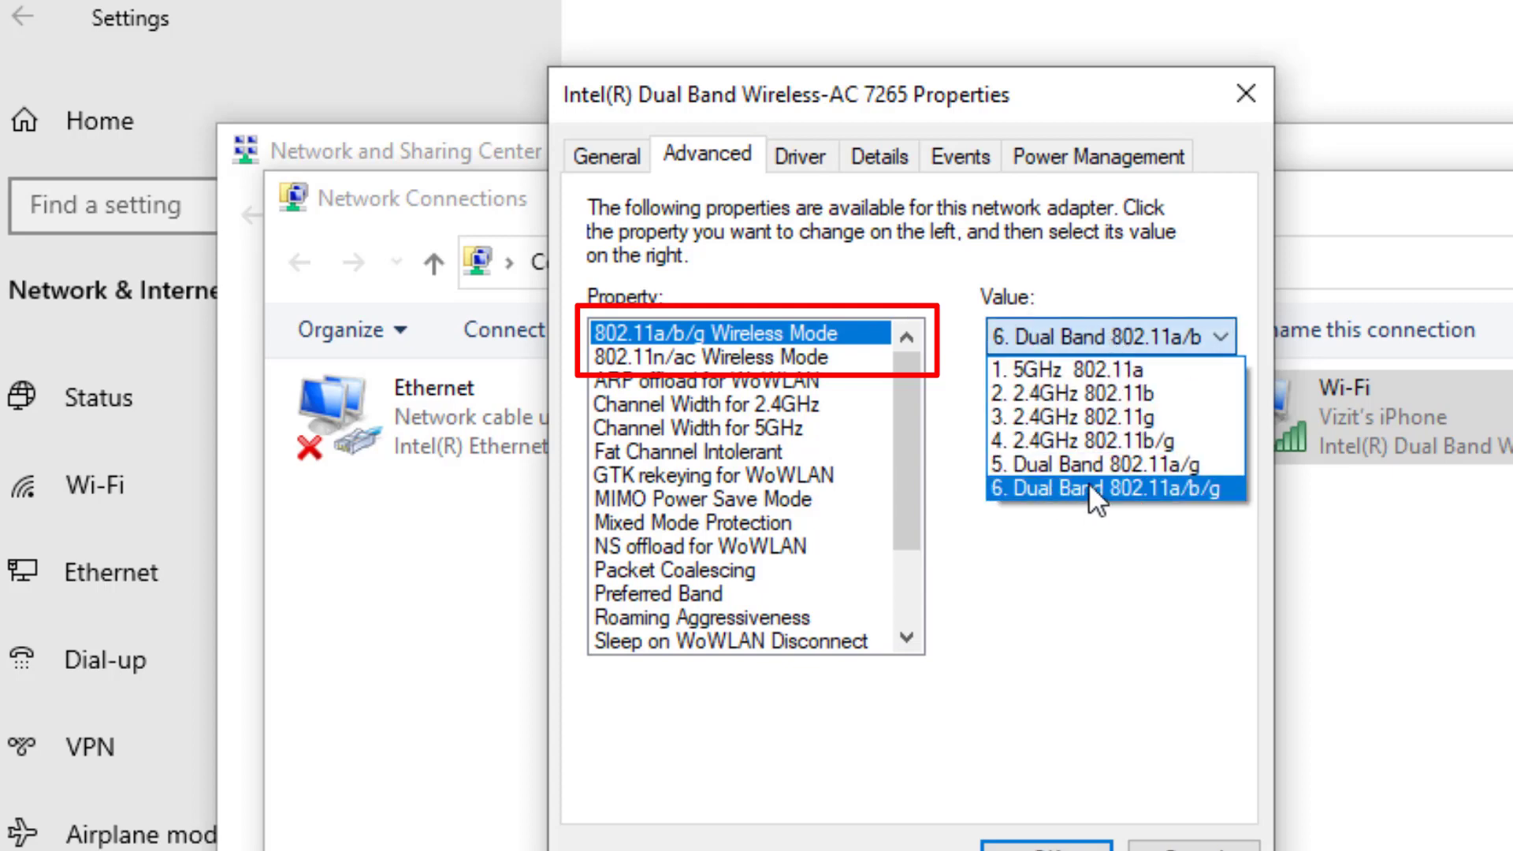
{"action": "left_click", "coordinate": [1199, 488]}
{"action": "left_click", "coordinate": [741, 364]}
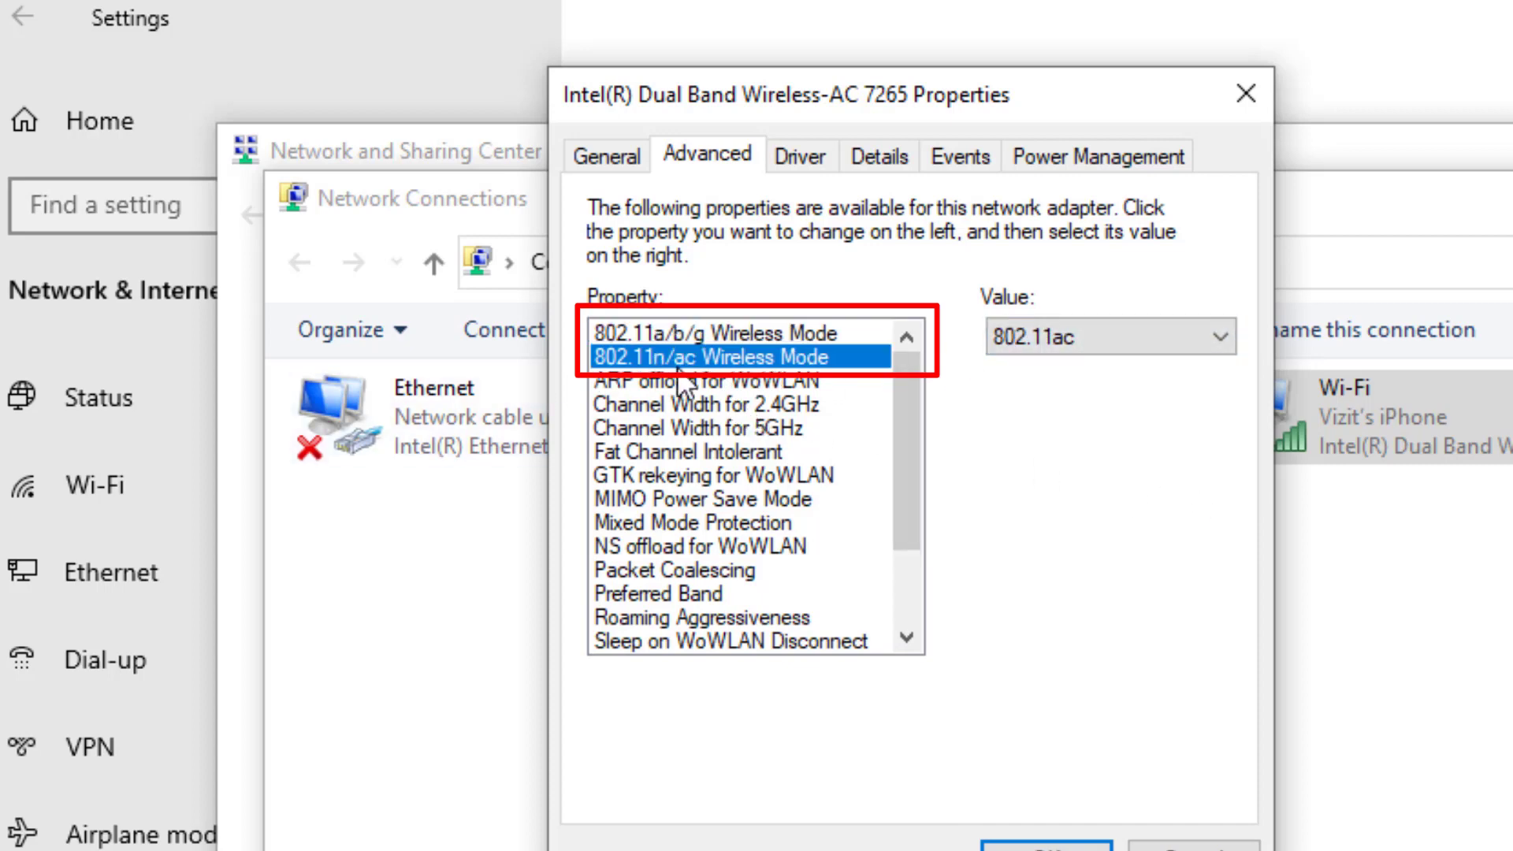
{"action": "left_click", "coordinate": [1089, 345]}
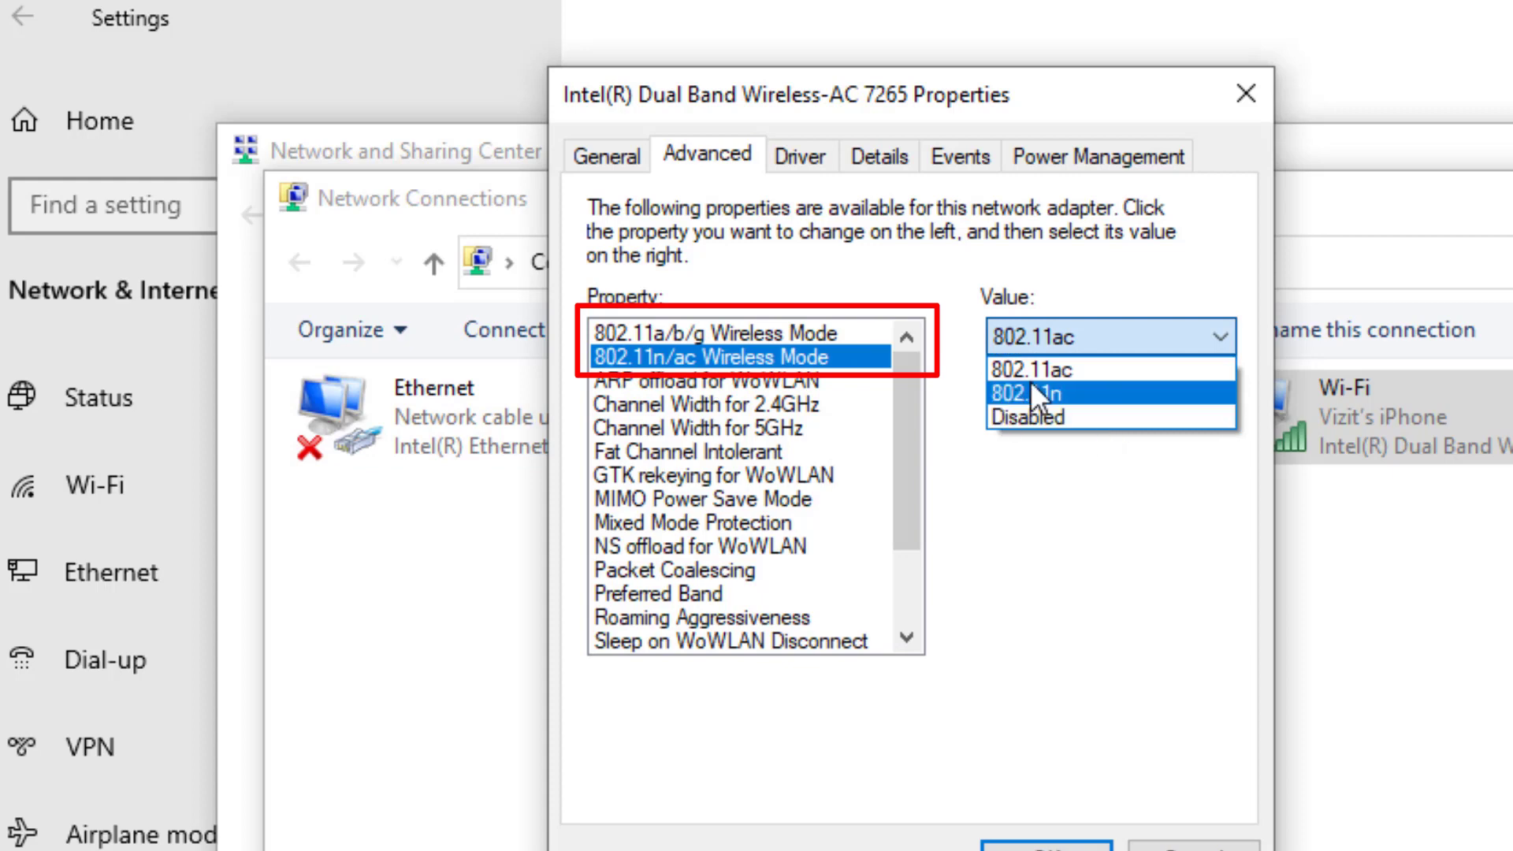
{"action": "left_click", "coordinate": [1059, 372]}
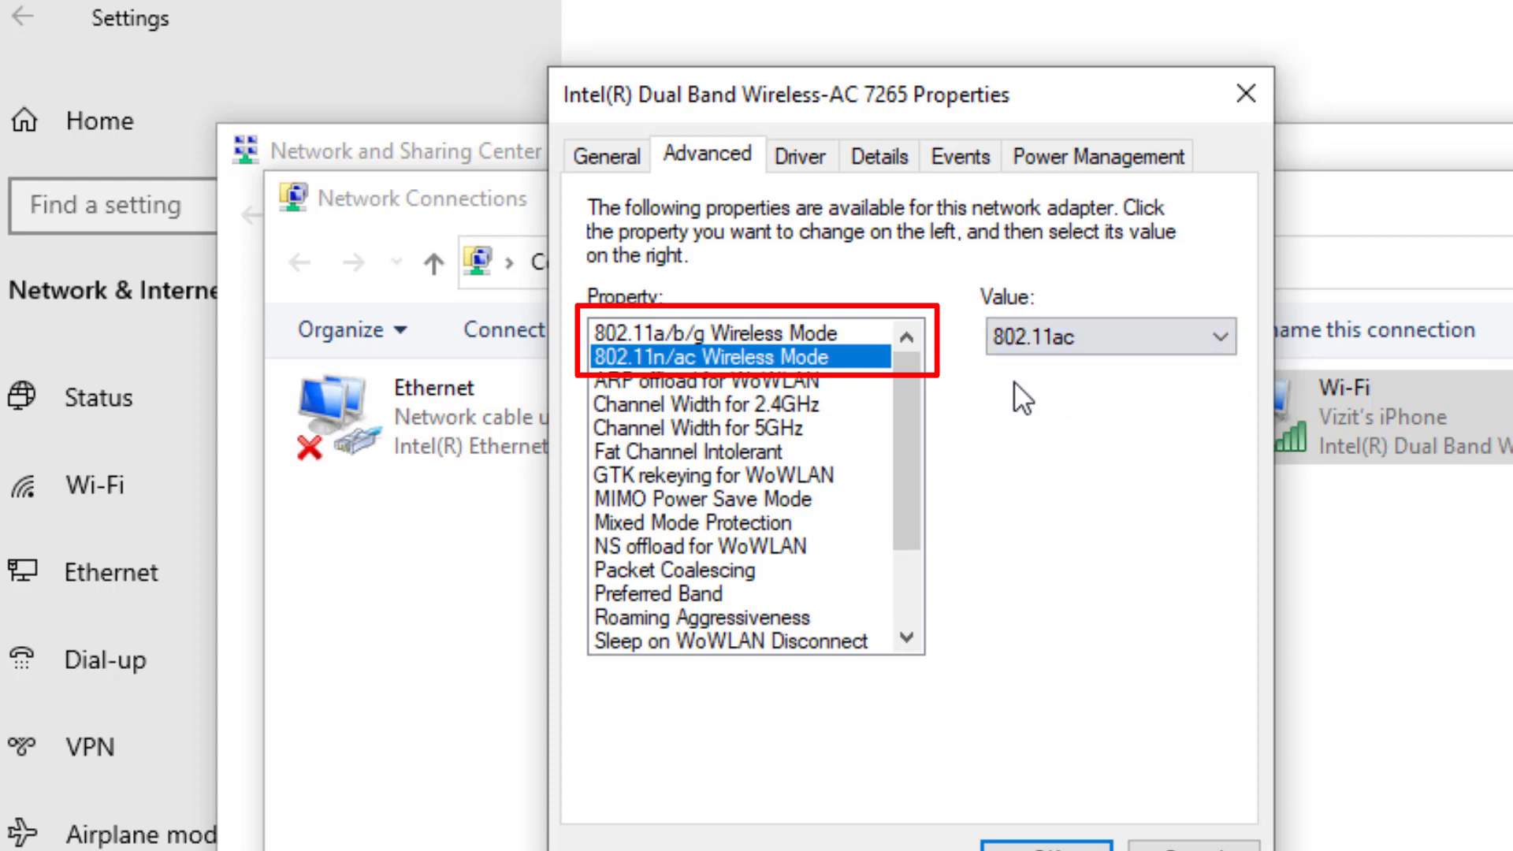
- Keep the channel width on Auto for both the 2.4GHz and 5GHz bands
{"action": "left_click", "coordinate": [788, 408]}
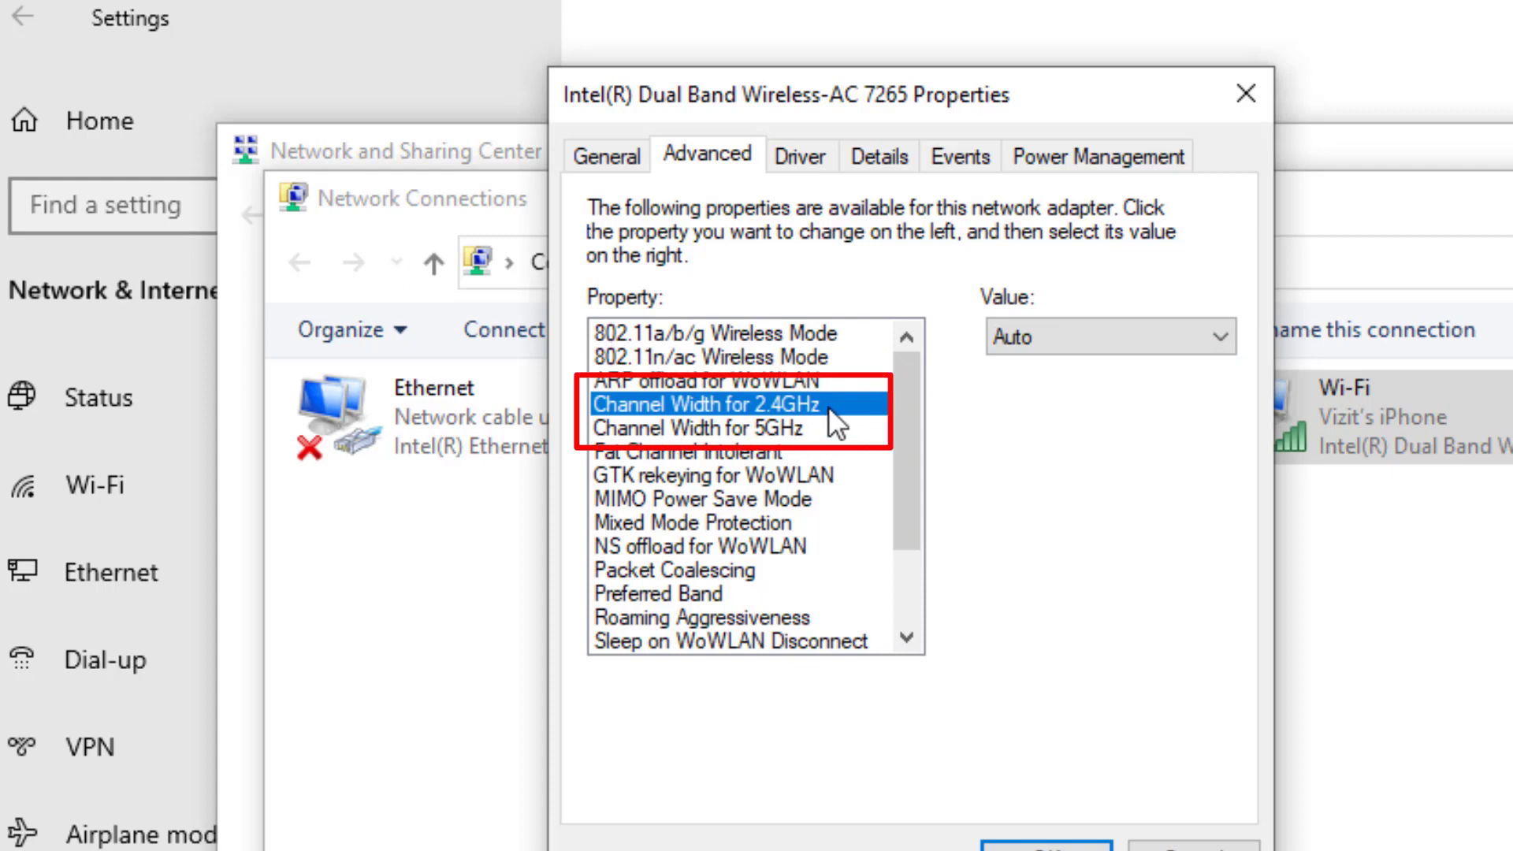
{"action": "left_click", "coordinate": [1074, 334]}
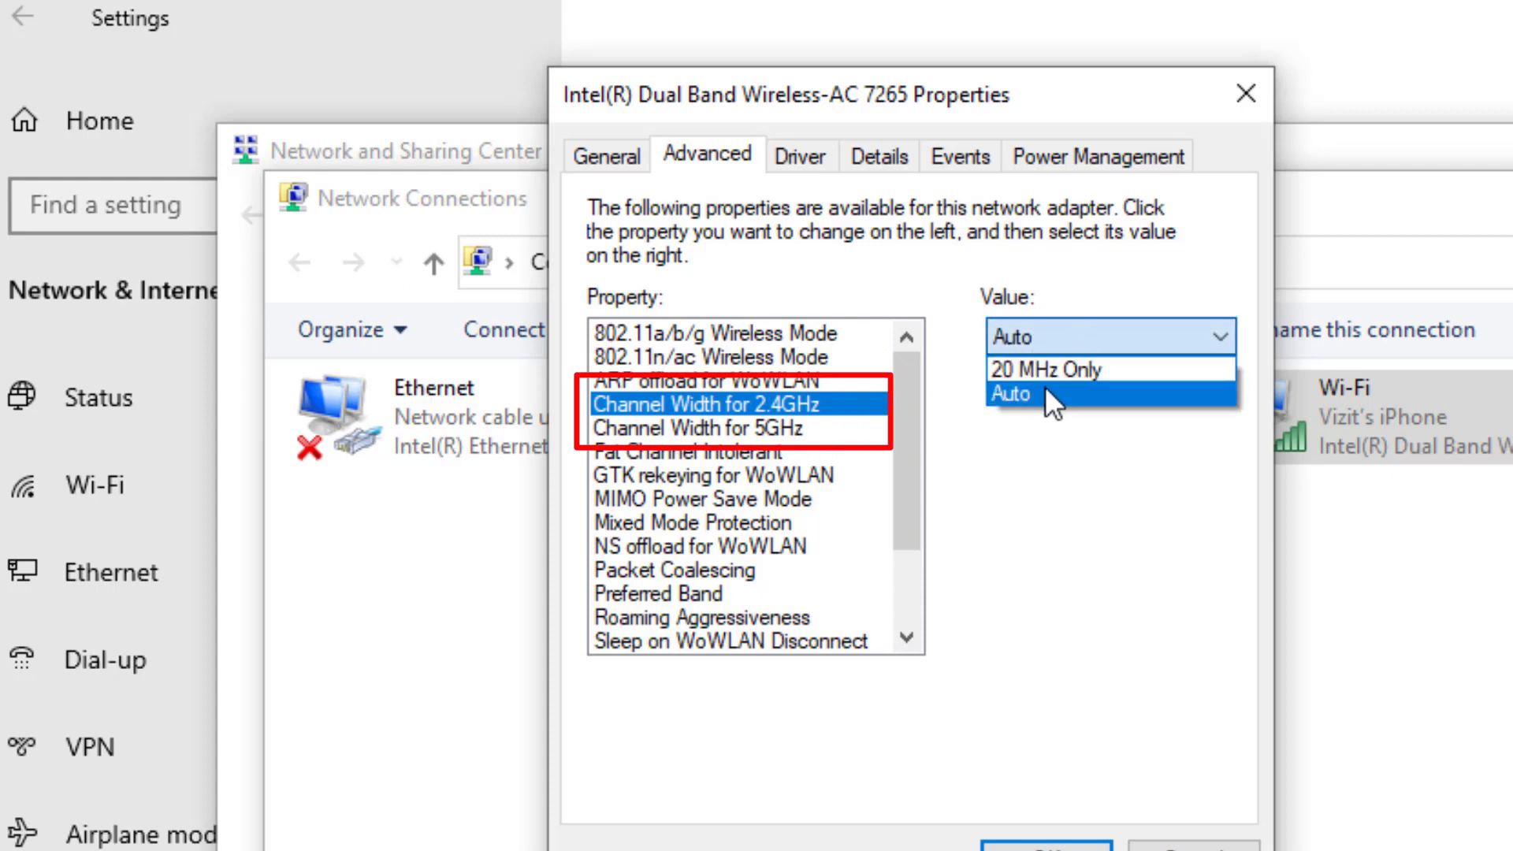
{"action": "left_click", "coordinate": [1065, 446]}
{"action": "left_click", "coordinate": [700, 430]}
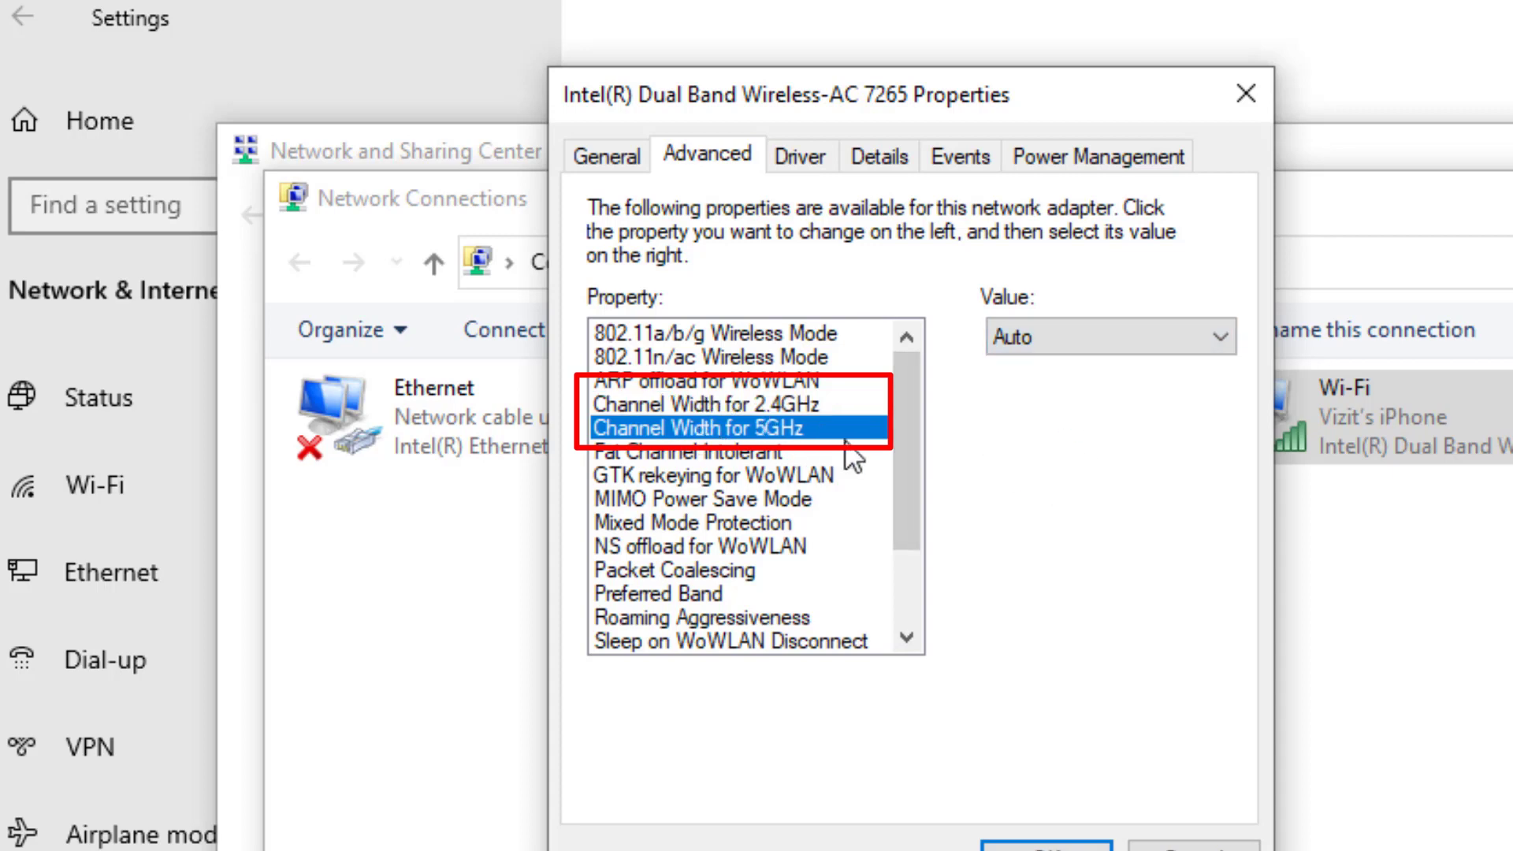
{"action": "left_click", "coordinate": [1172, 323]}
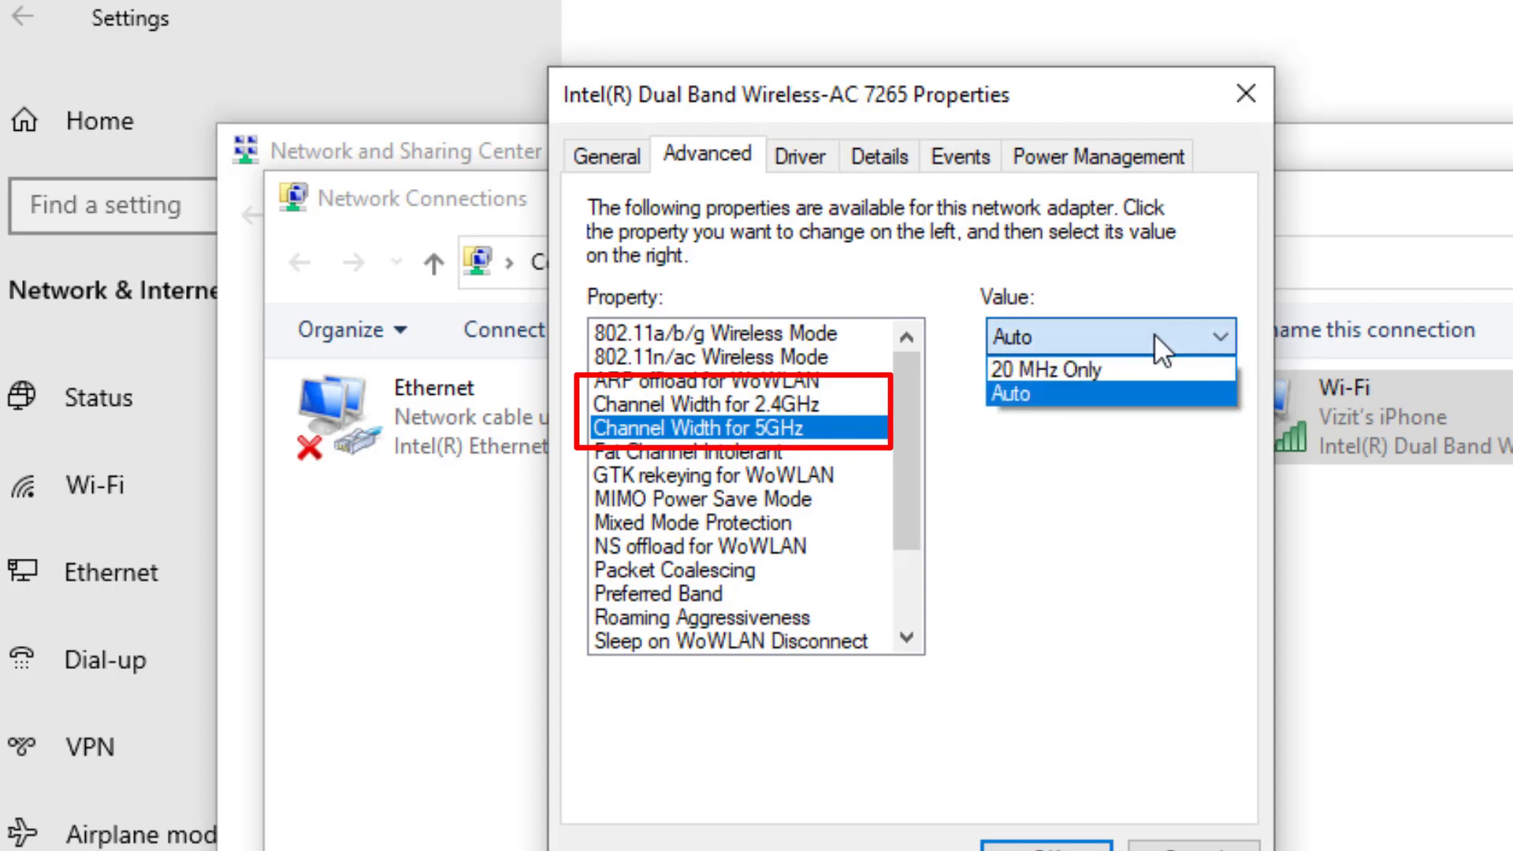
{"action": "left_click", "coordinate": [1075, 391]}
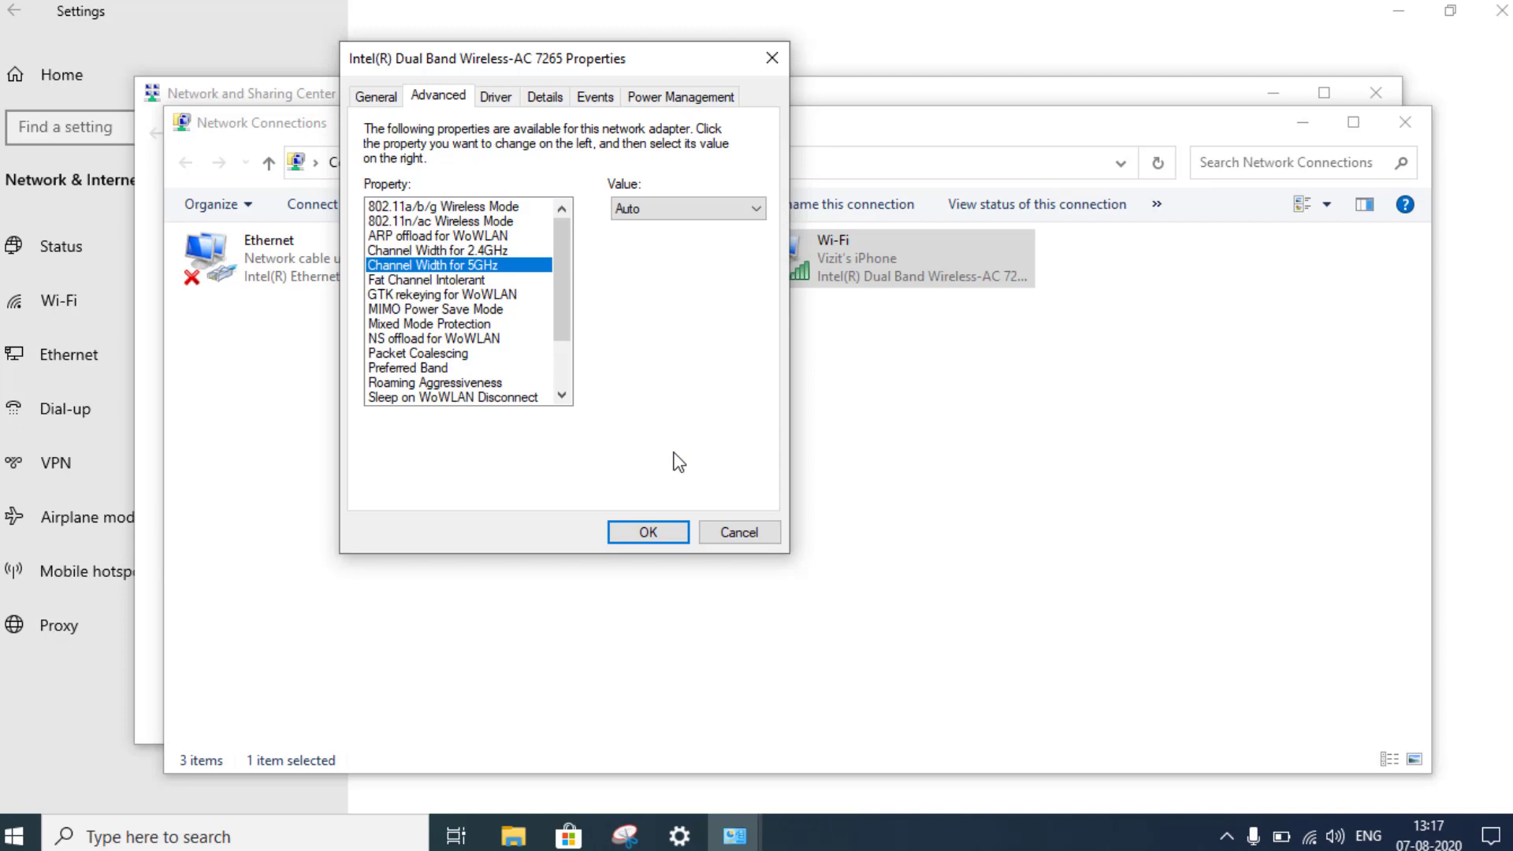
- Cancel the adapter properties and close the network connection, sharing center and settings windows
{"action": "left_click", "coordinate": [740, 533]}
{"action": "left_click", "coordinate": [1405, 126]}
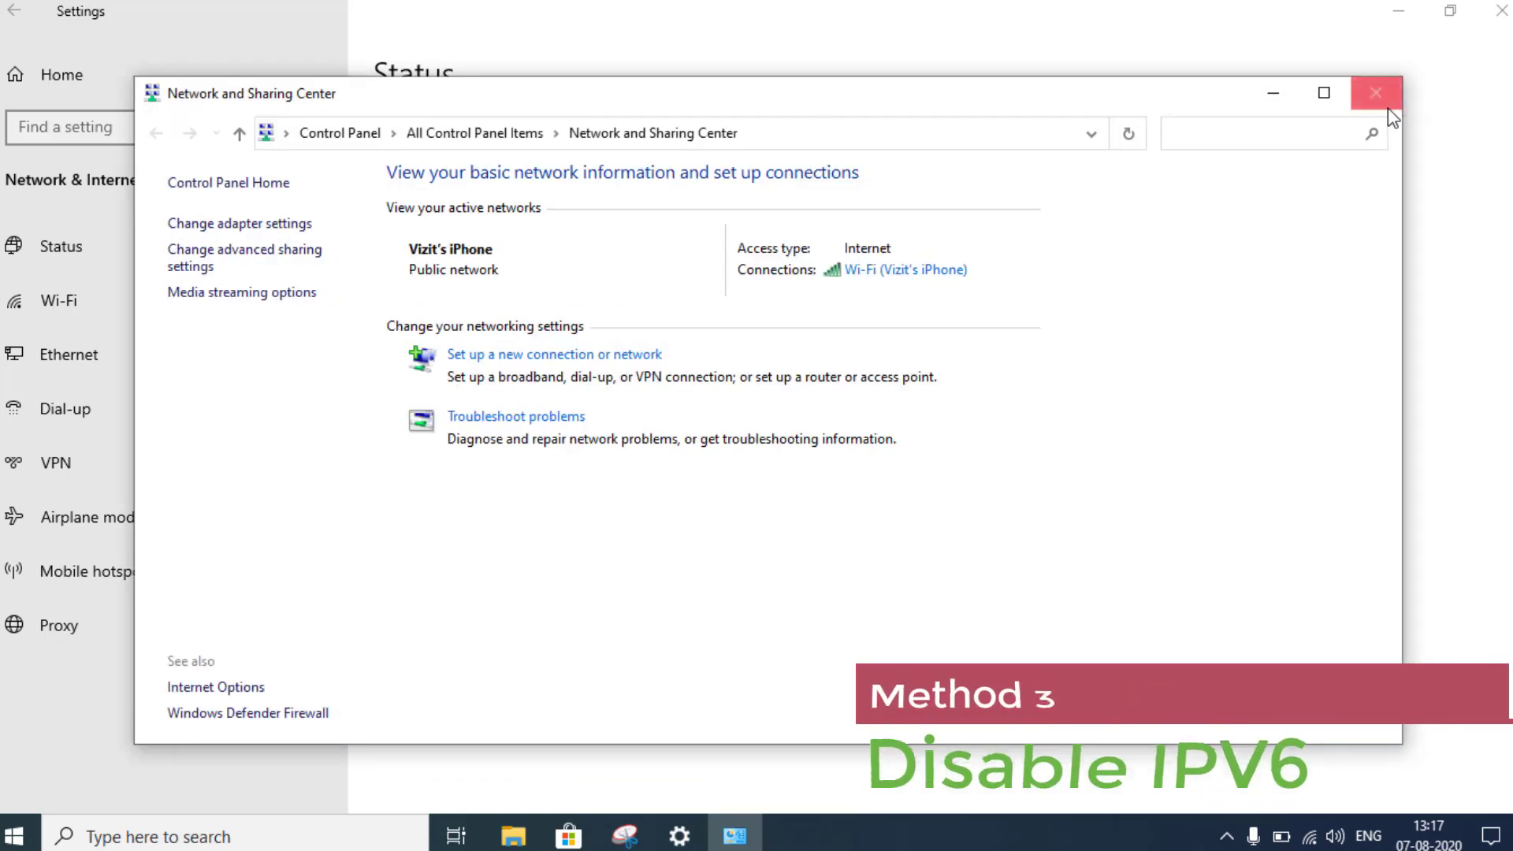
{"action": "left_click", "coordinate": [1385, 102]}
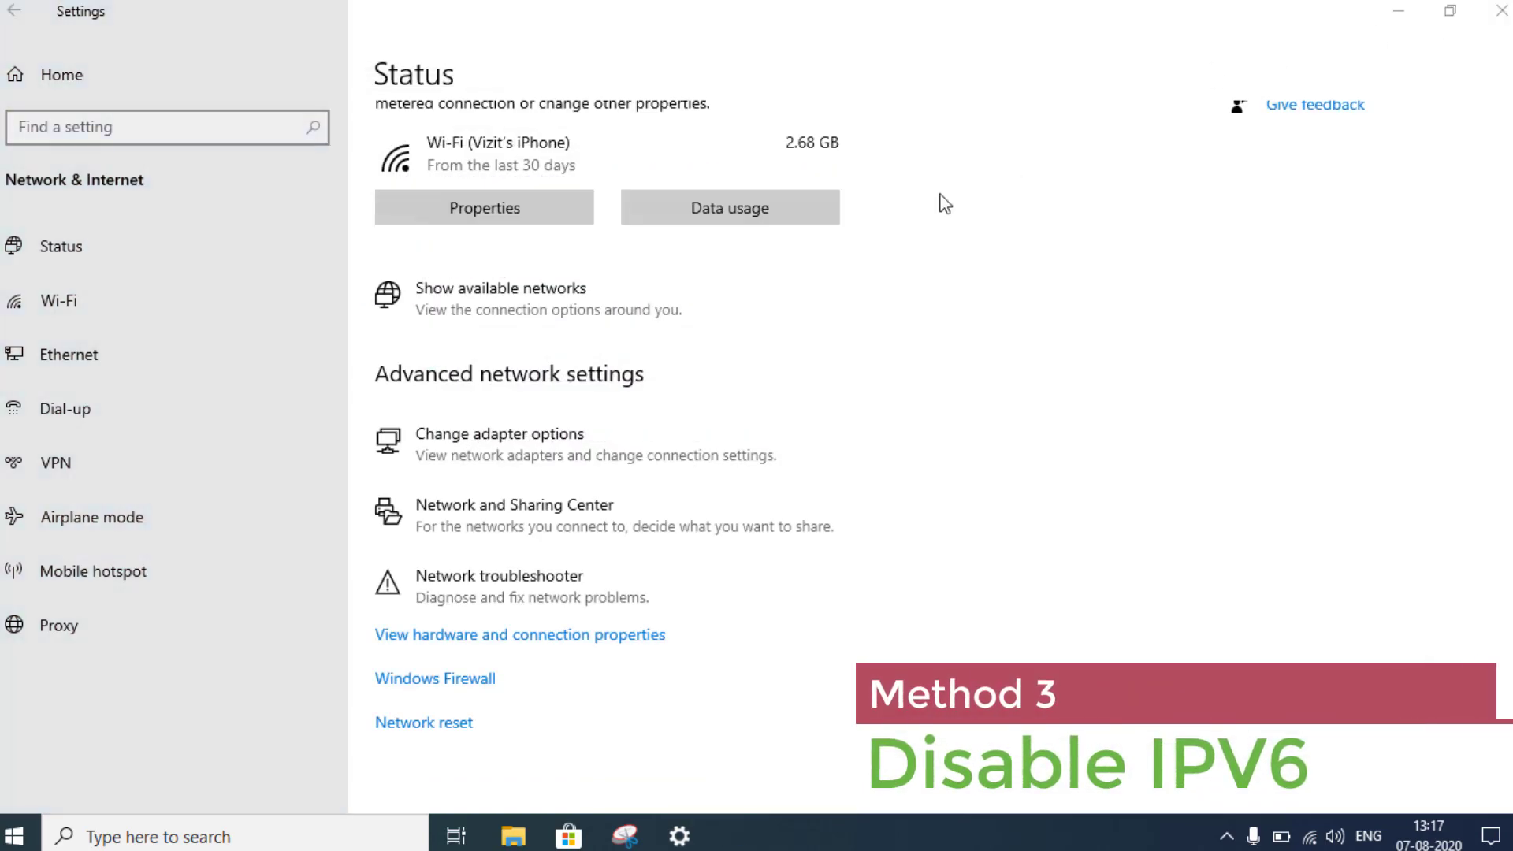
{"action": "left_click", "coordinate": [1501, 11]}
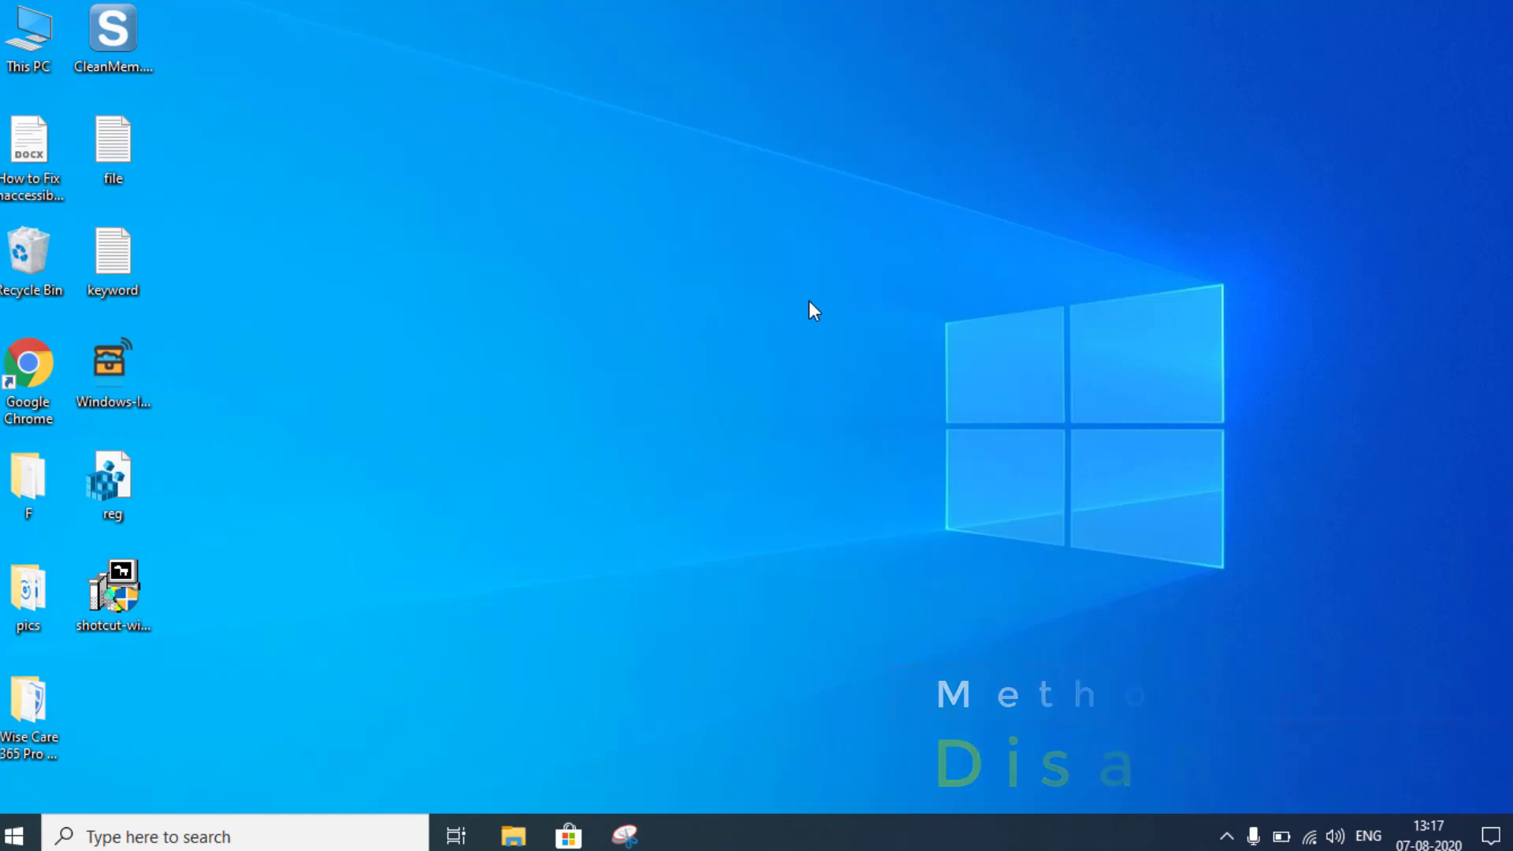
- Open the properties of the active Wi-Fi connection through the Network and Sharing Center
{"action": "key", "text": "super+i"}
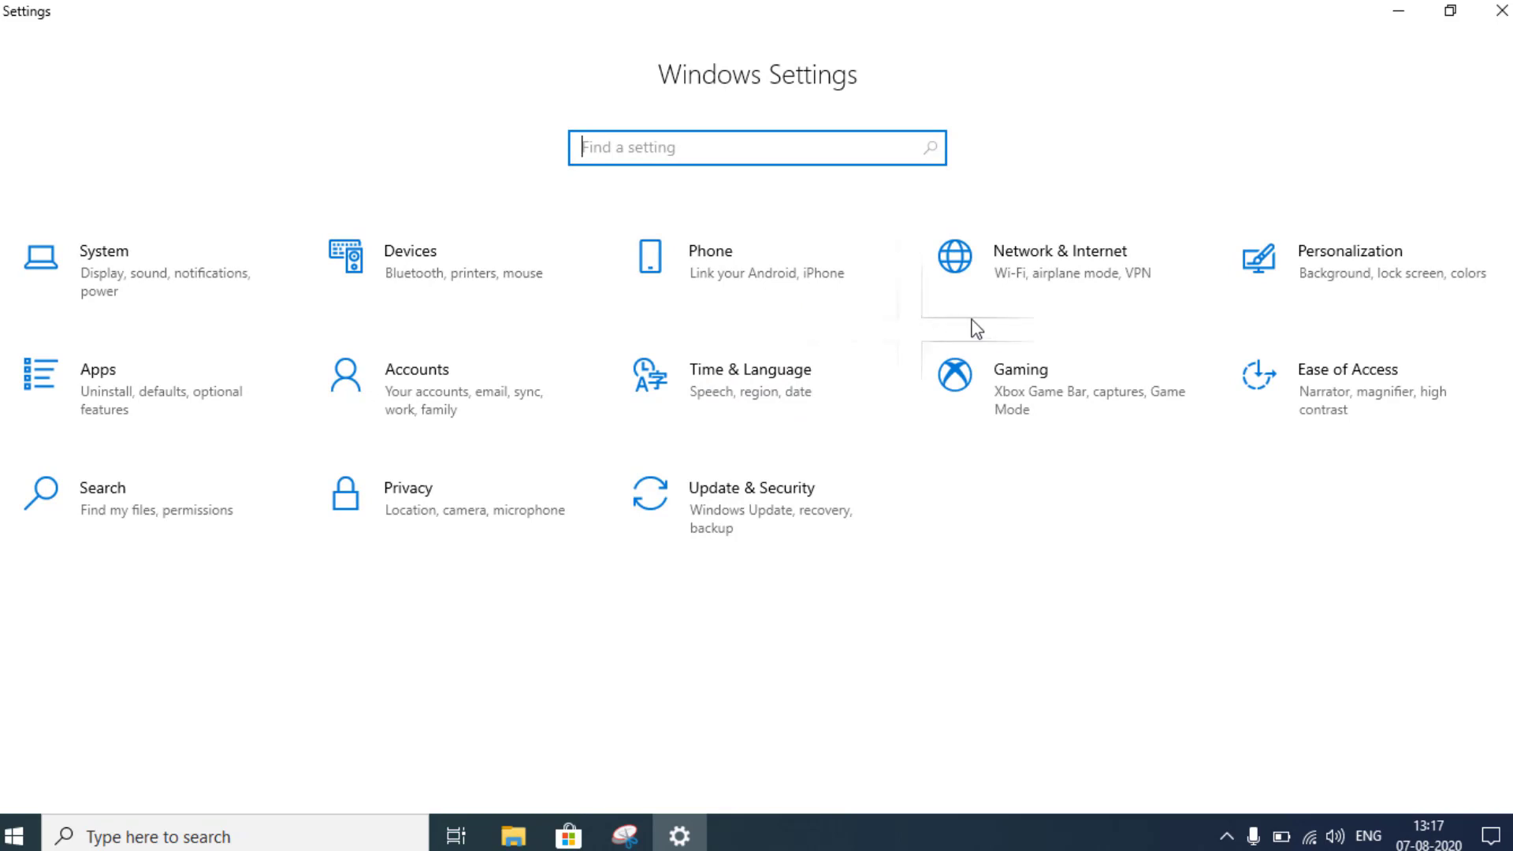
{"action": "left_click", "coordinate": [986, 293]}
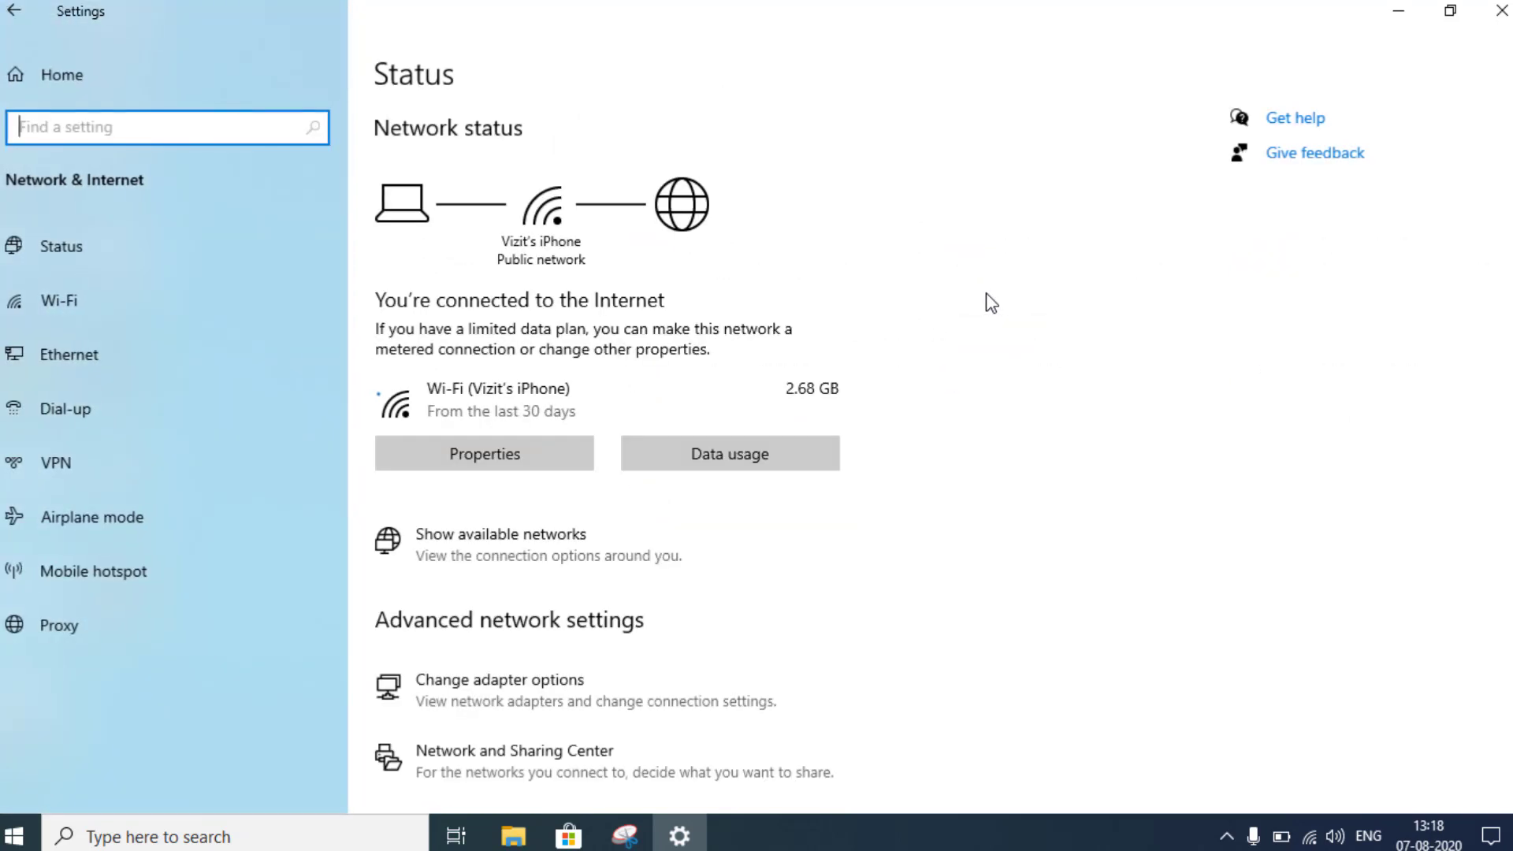
{"action": "left_click", "coordinate": [560, 764]}
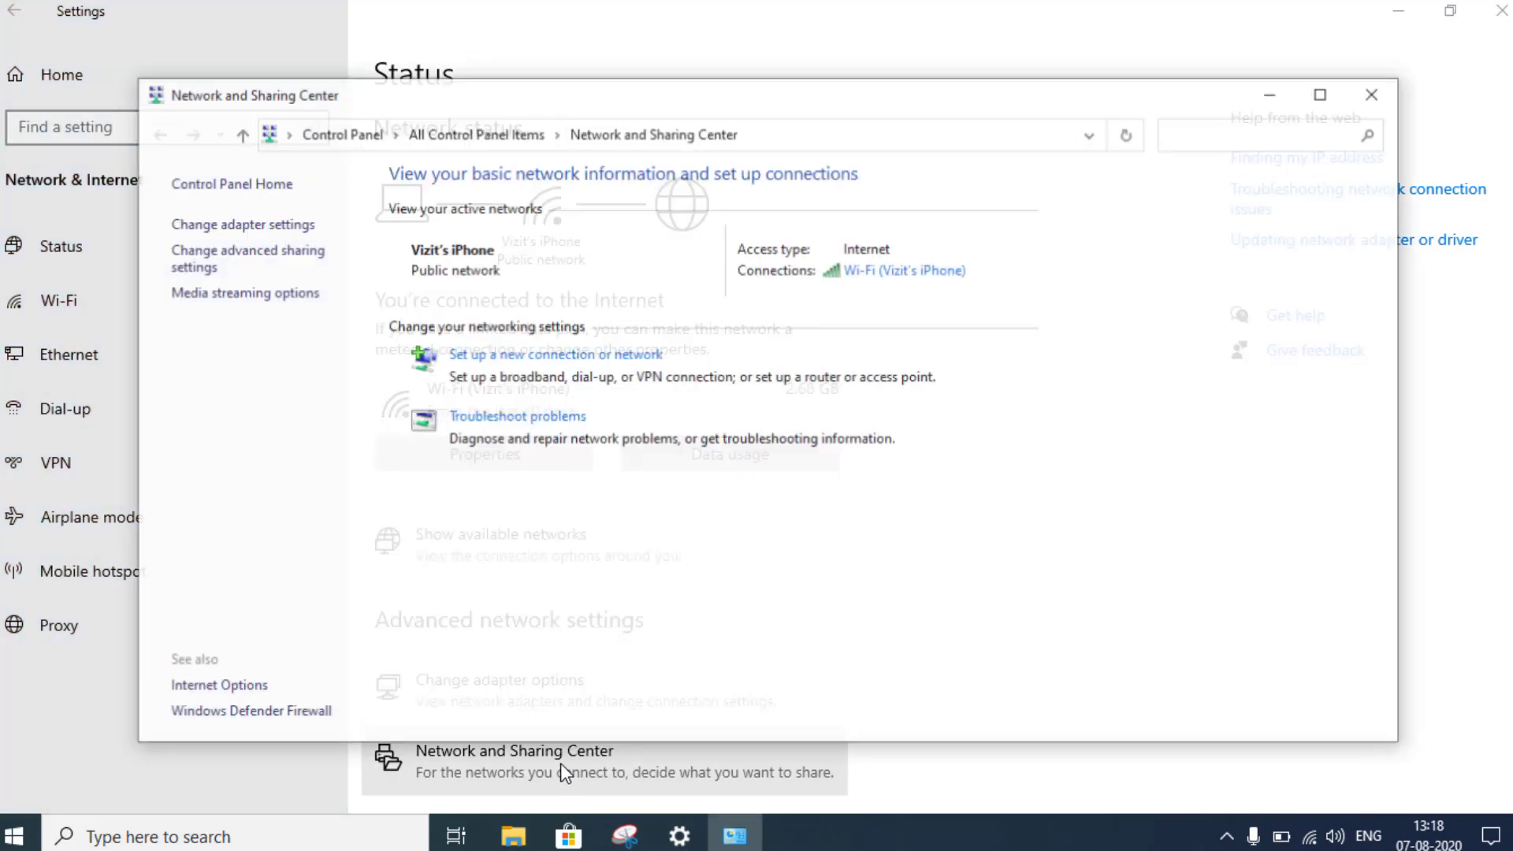
{"action": "left_click", "coordinate": [904, 280]}
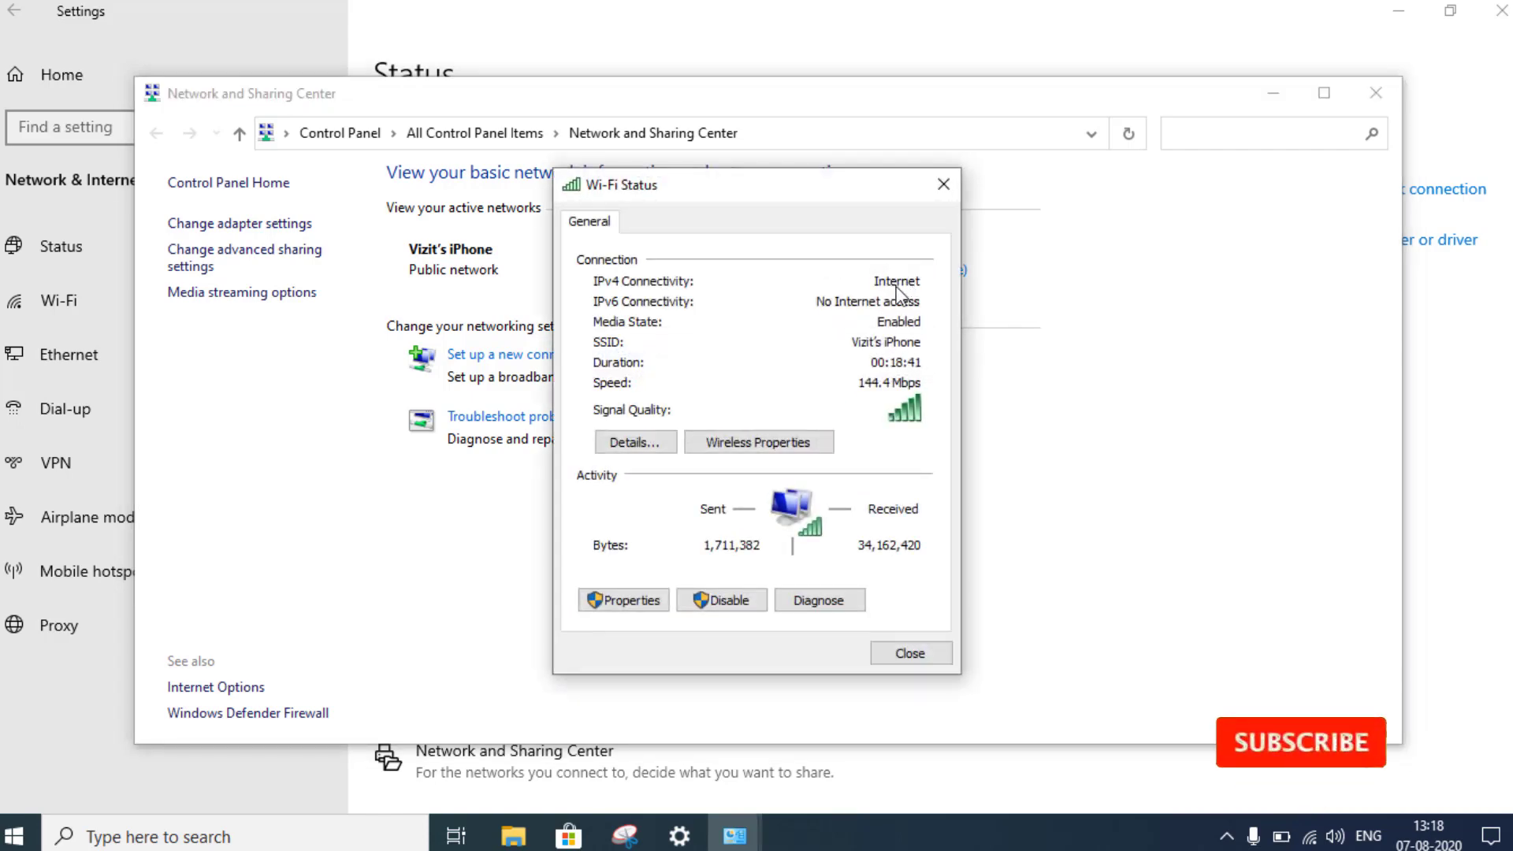
{"action": "left_click", "coordinate": [631, 597]}
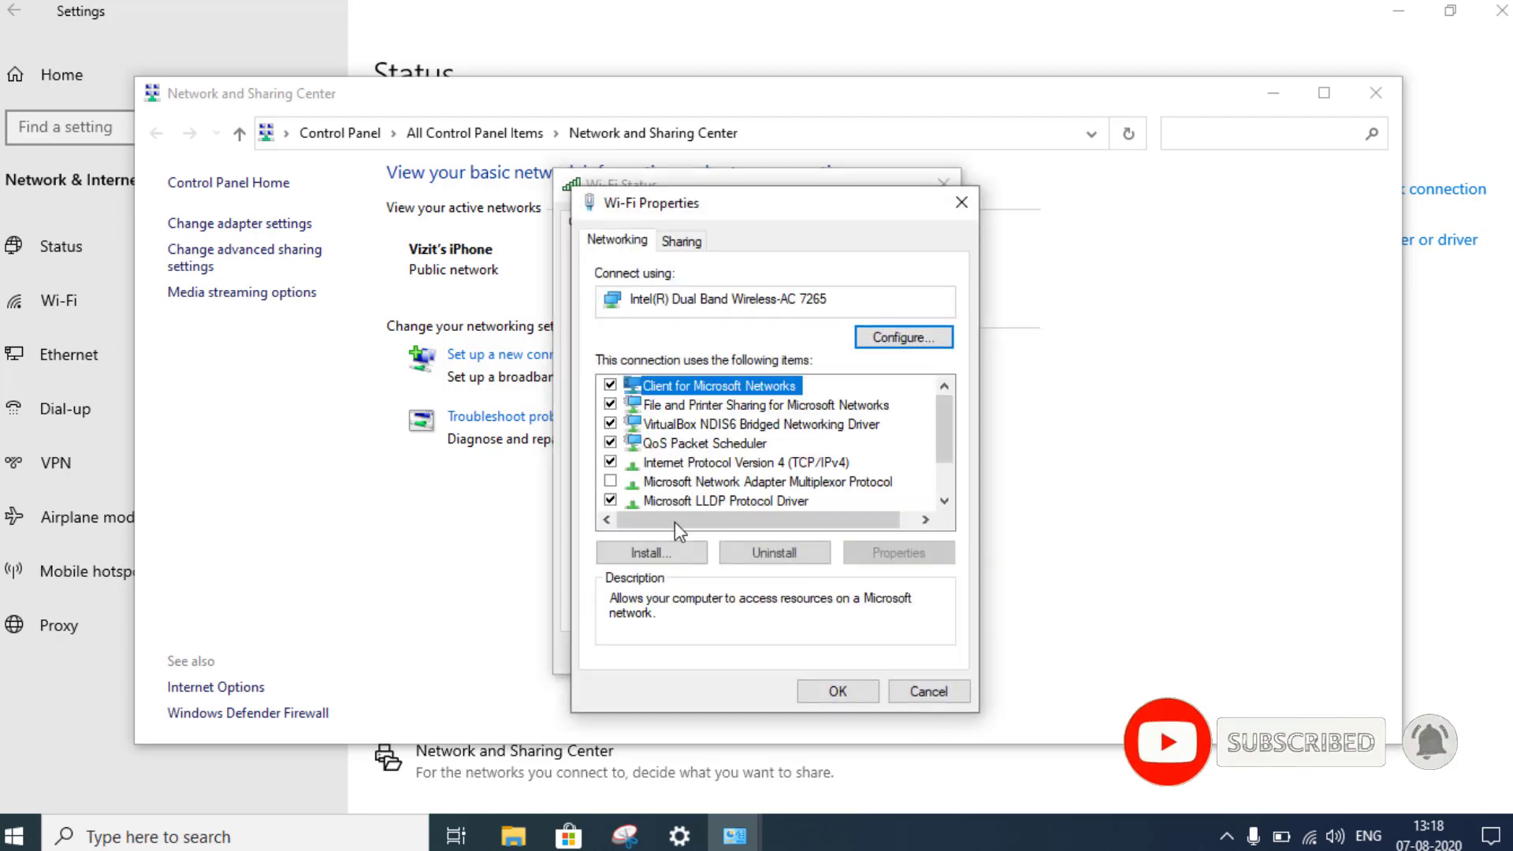
- Disable Internet Protocol Version 6 (TCP/IPv6) in the Wi-Fi connection's list of items
{"action": "left_click", "coordinate": [703, 464]}
{"action": "scroll", "coordinate": [708, 470], "scroll_direction": "down", "scroll_amount": 1}
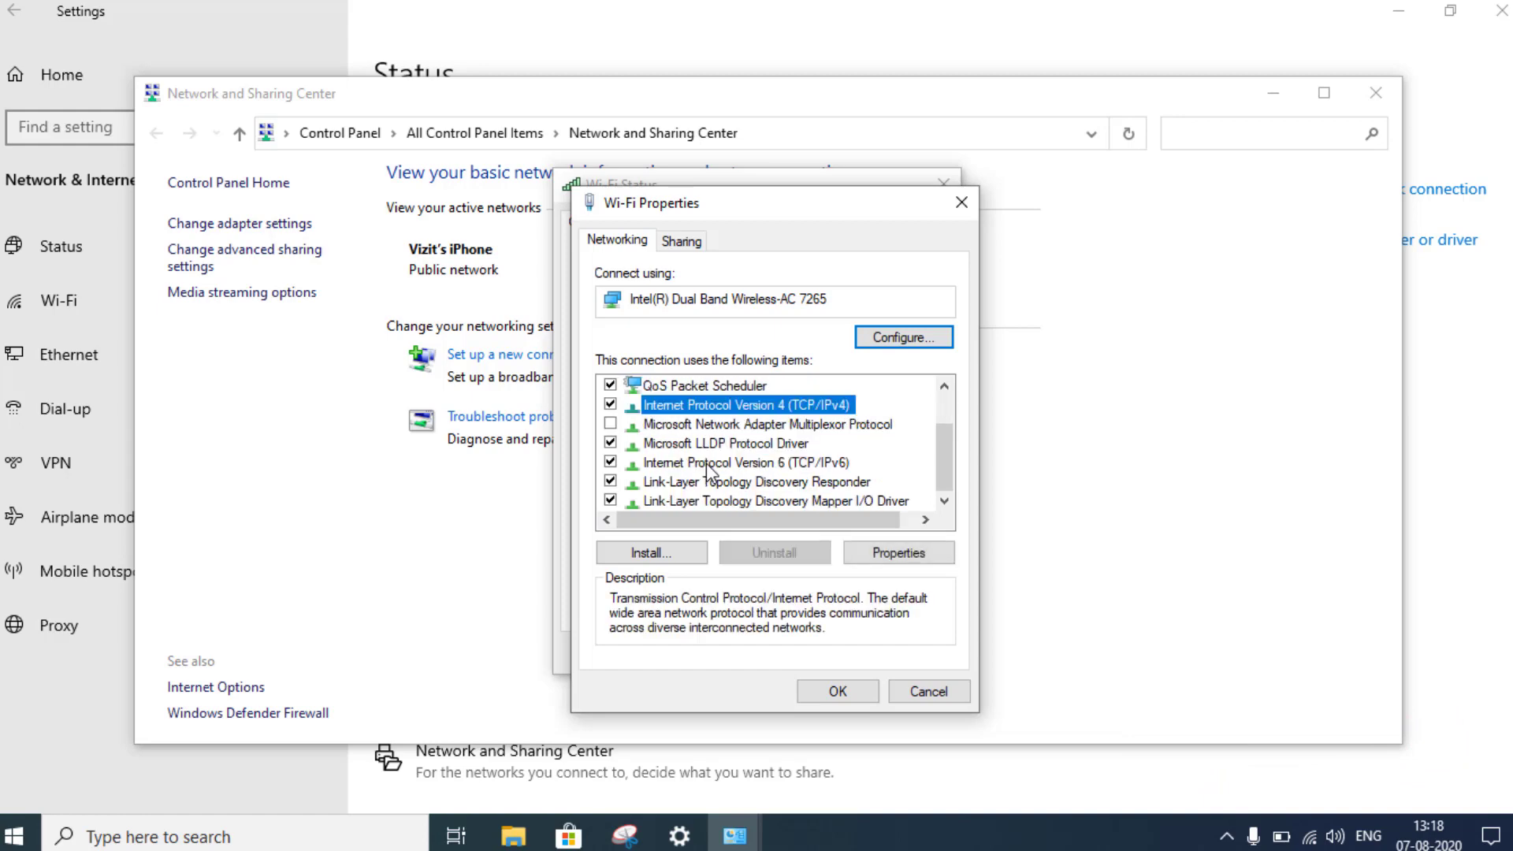
{"action": "left_click", "coordinate": [707, 473]}
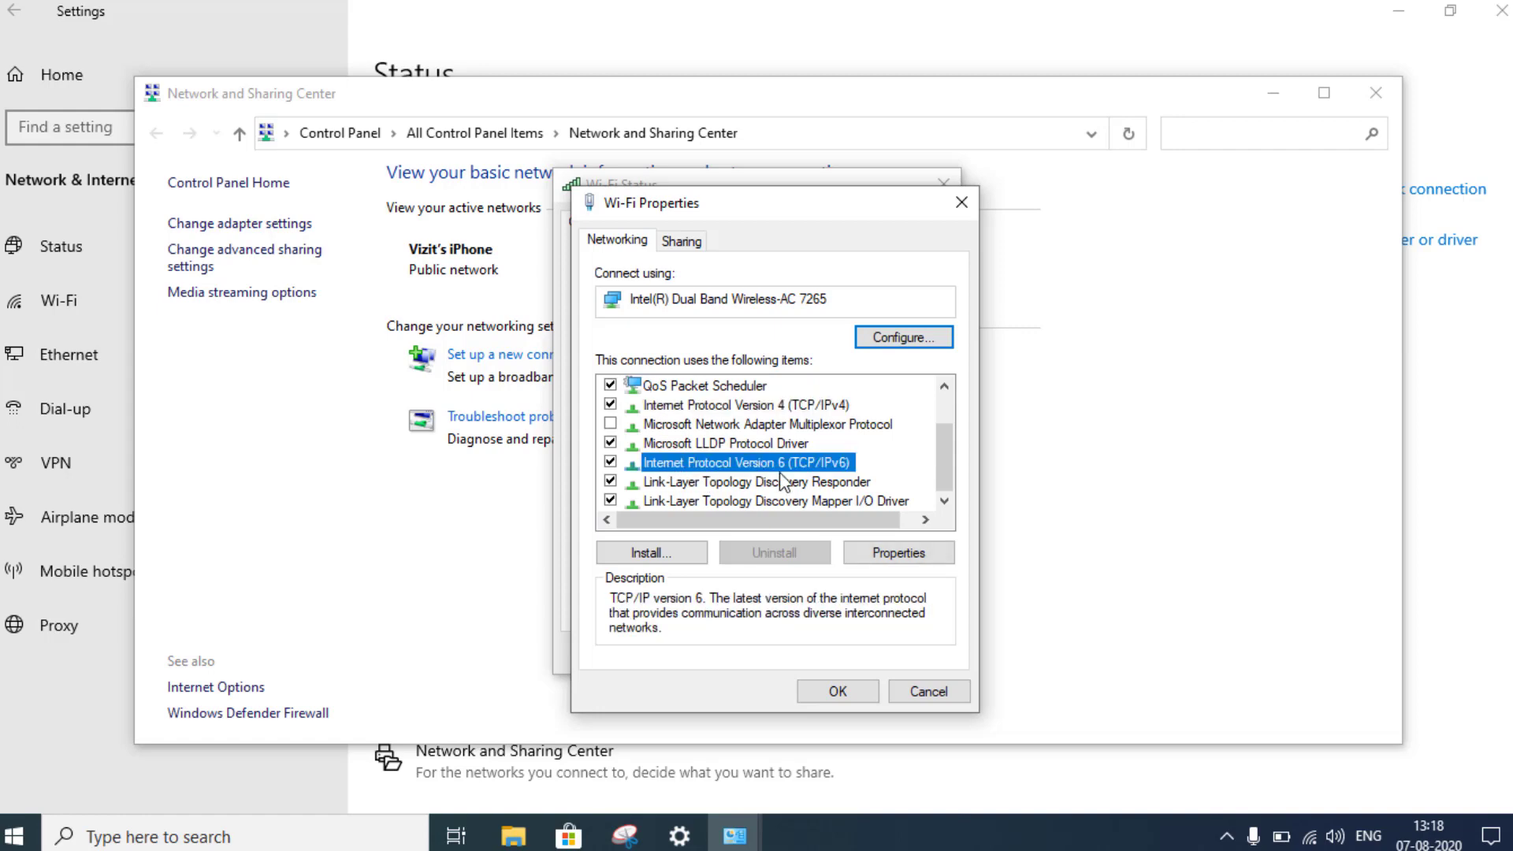
{"action": "left_click", "coordinate": [610, 462]}
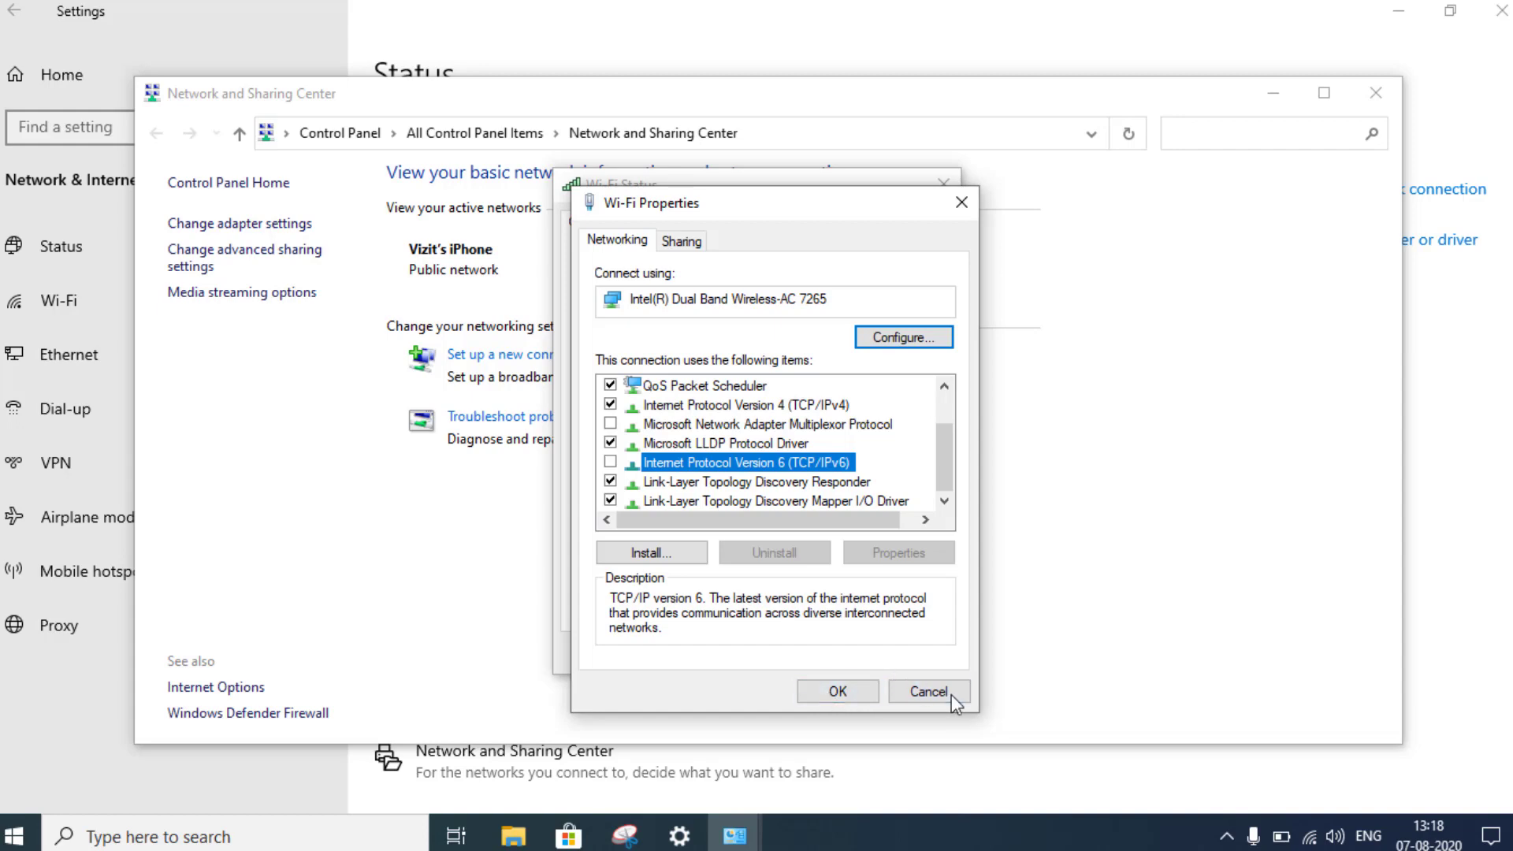
- Cancel the Wi-Fi properties and close the Wi-Fi status, Network and Sharing Center and Settings windows
{"action": "left_click", "coordinate": [927, 690]}
{"action": "left_click", "coordinate": [880, 651]}
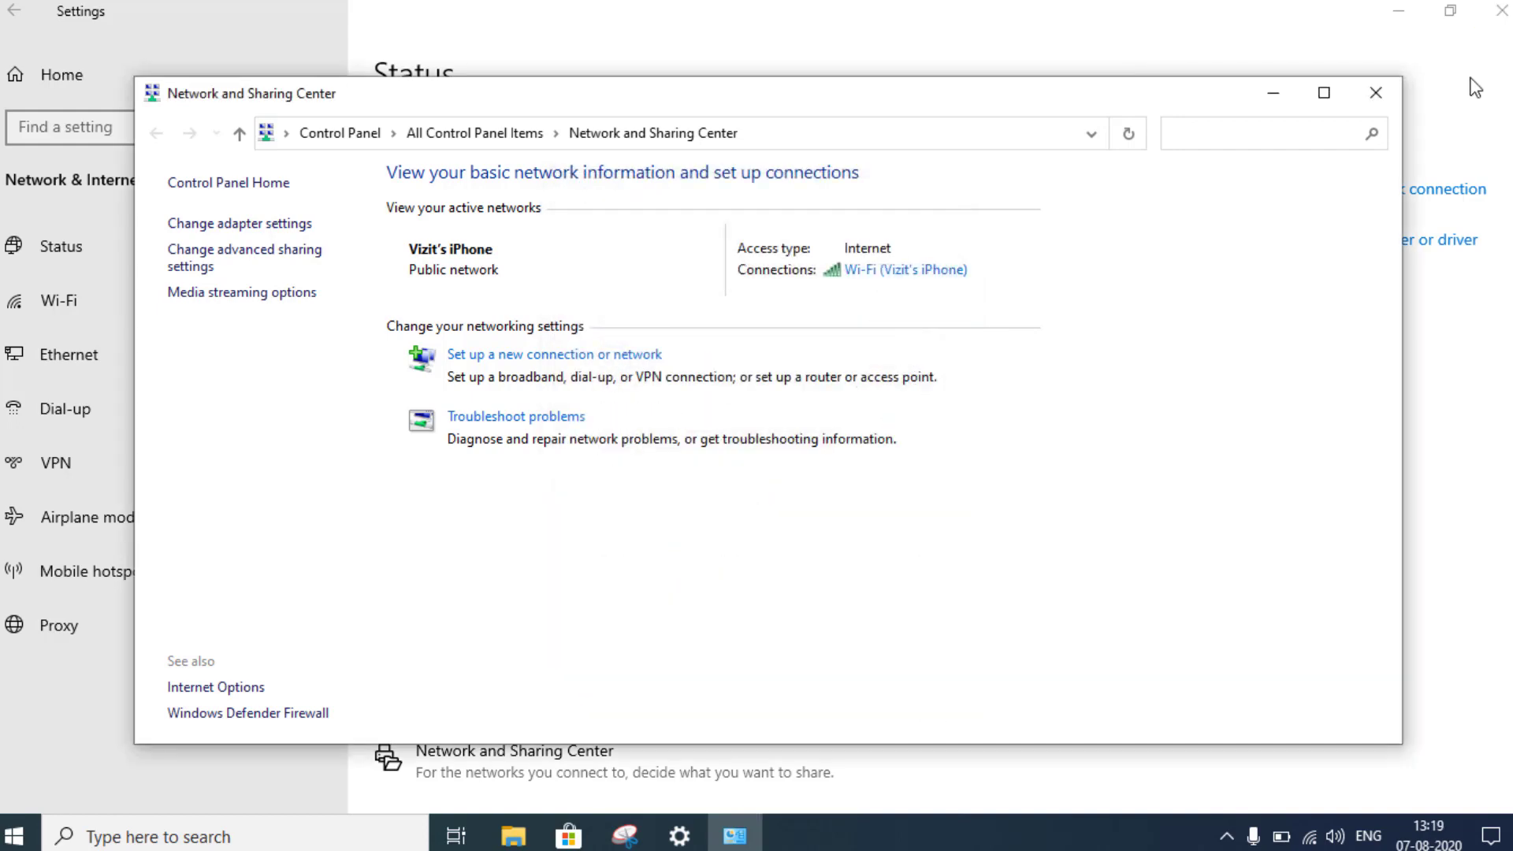
{"action": "left_click", "coordinate": [1376, 93]}
{"action": "left_click", "coordinate": [1501, 10]}
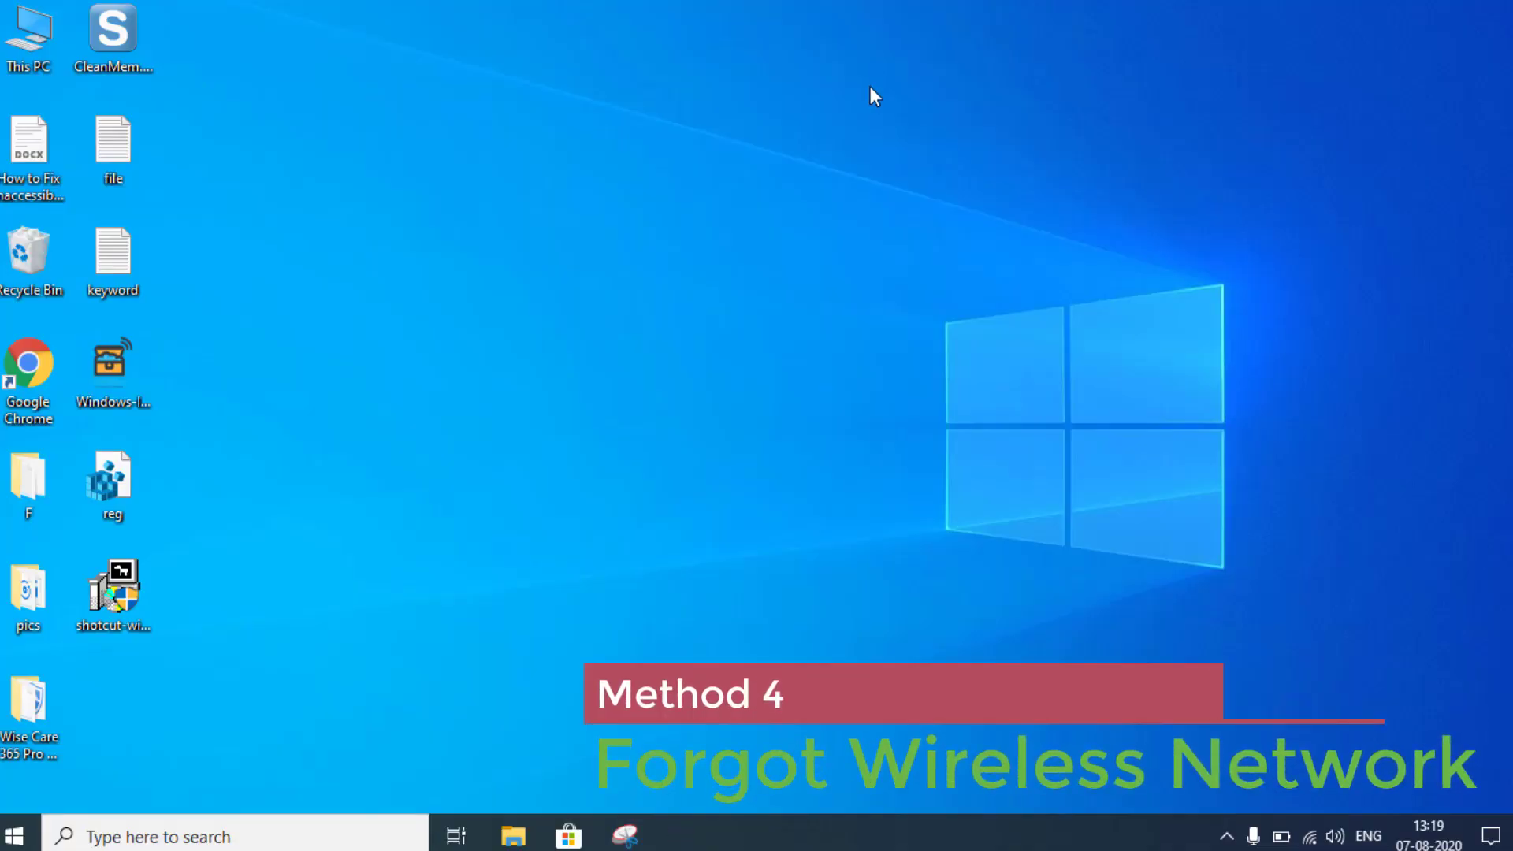
- Look up the forget option for My iPhone among the known Wi-Fi networks in Windows Settings, and close Settings
{"action": "key", "text": "super+i"}
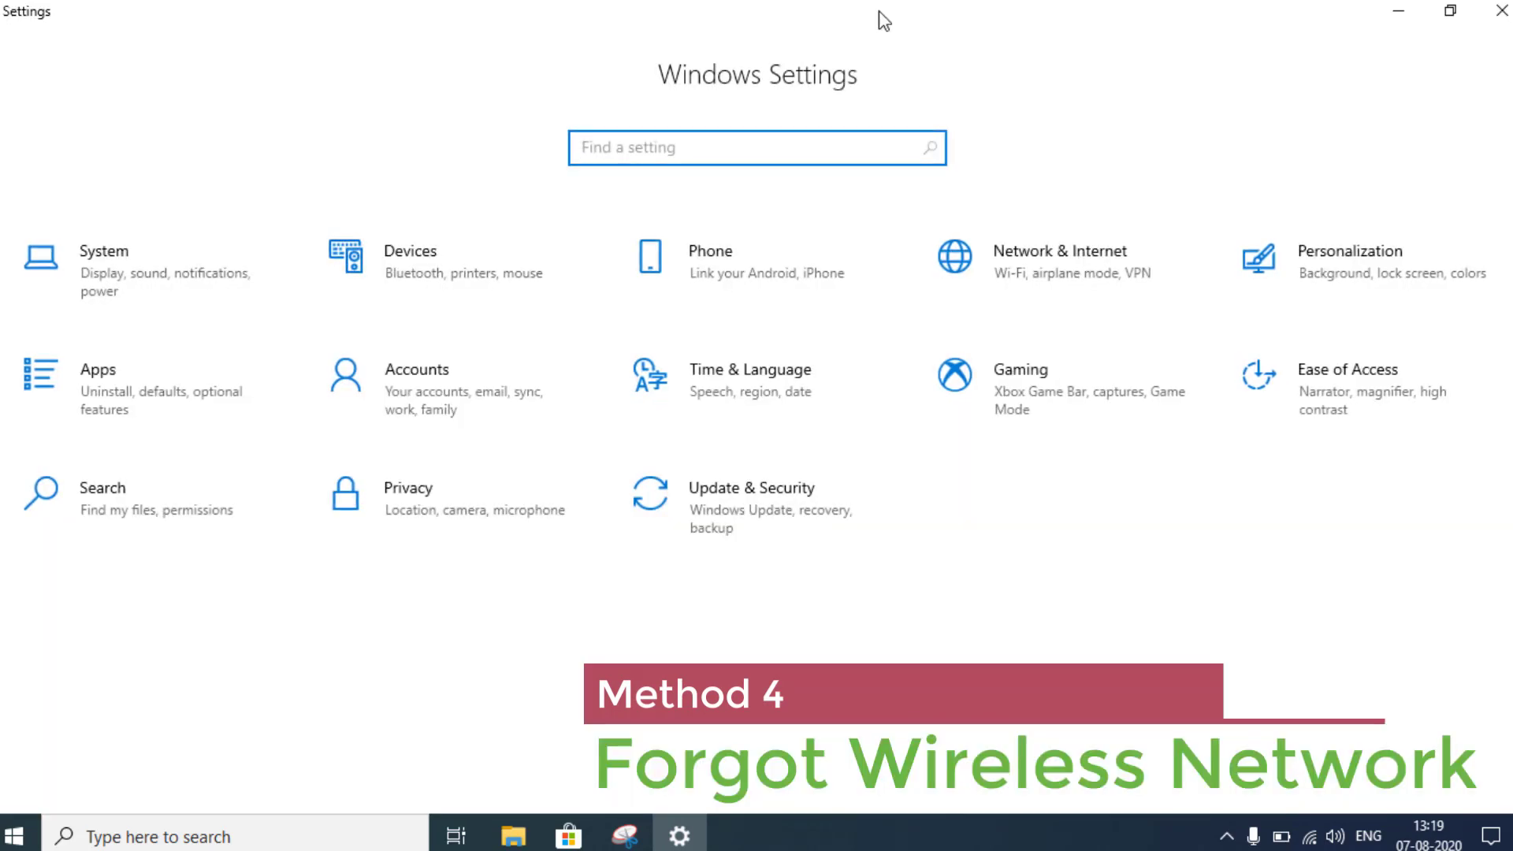
{"action": "left_click", "coordinate": [1043, 270]}
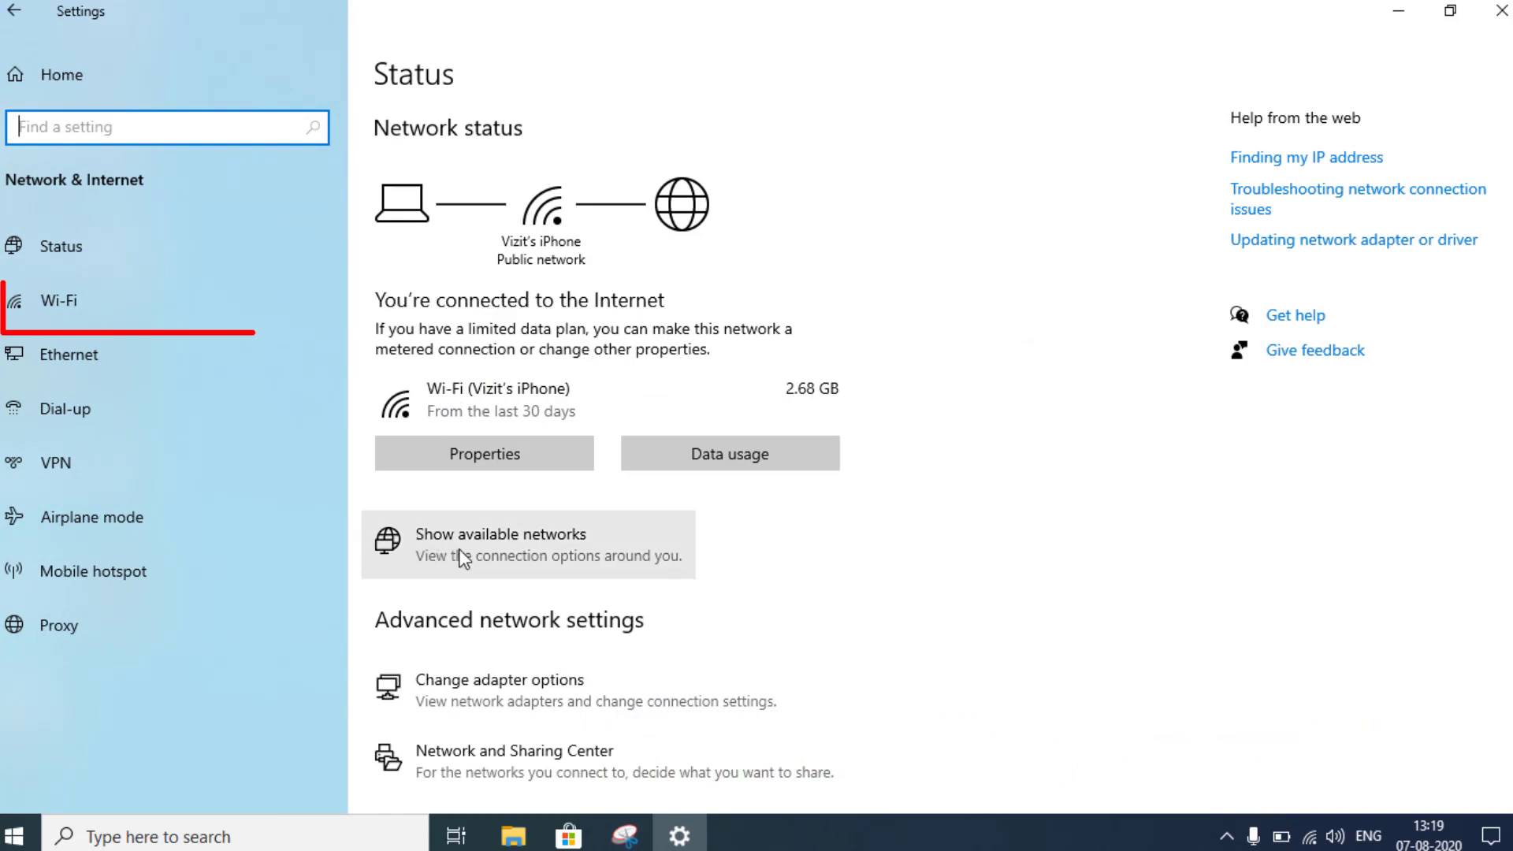
{"action": "left_click", "coordinate": [74, 312]}
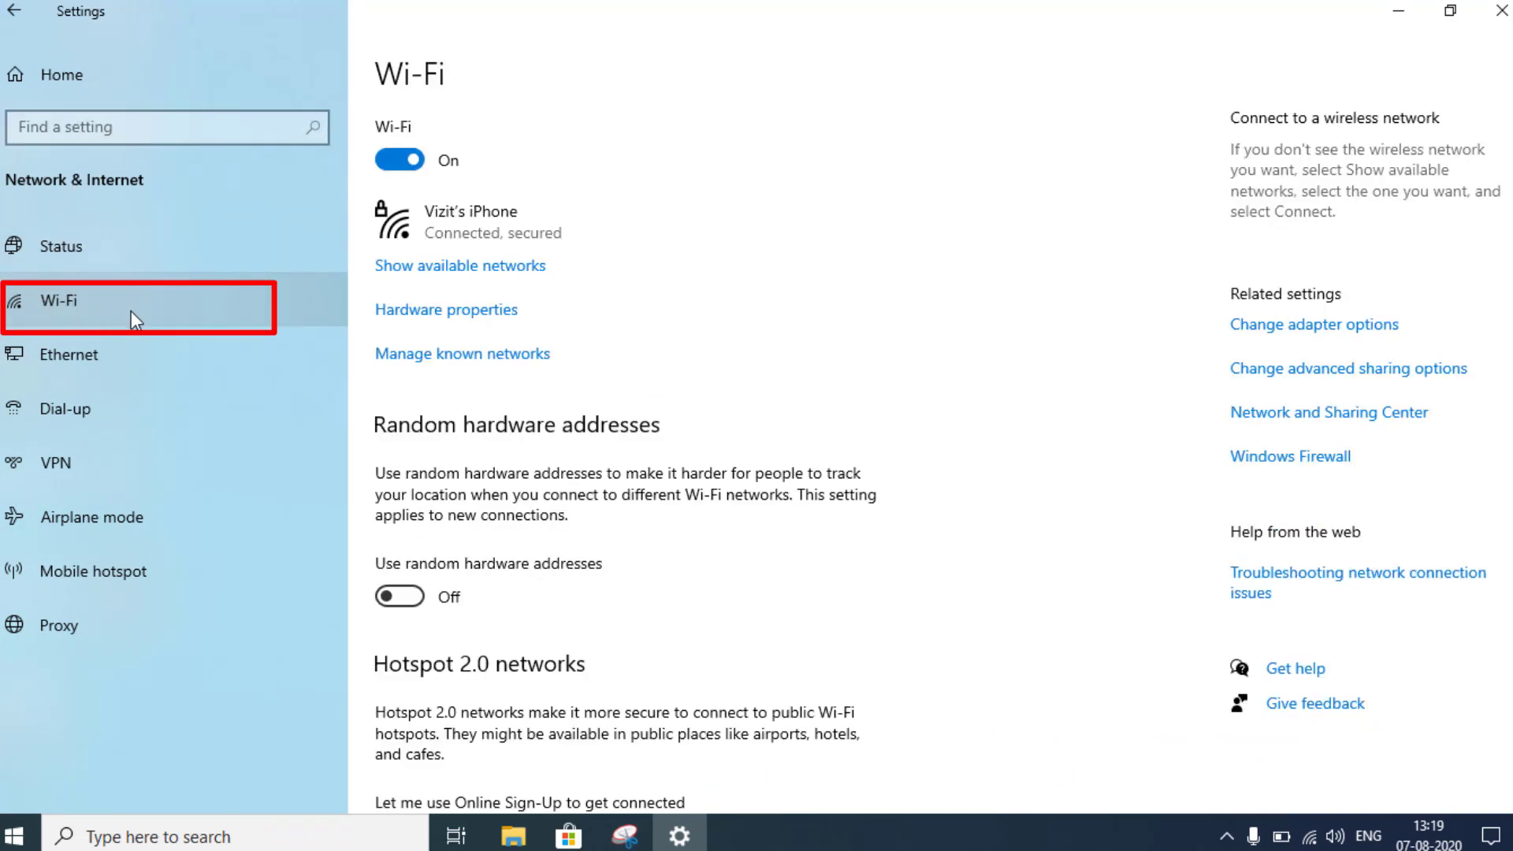
{"action": "left_click", "coordinate": [439, 361]}
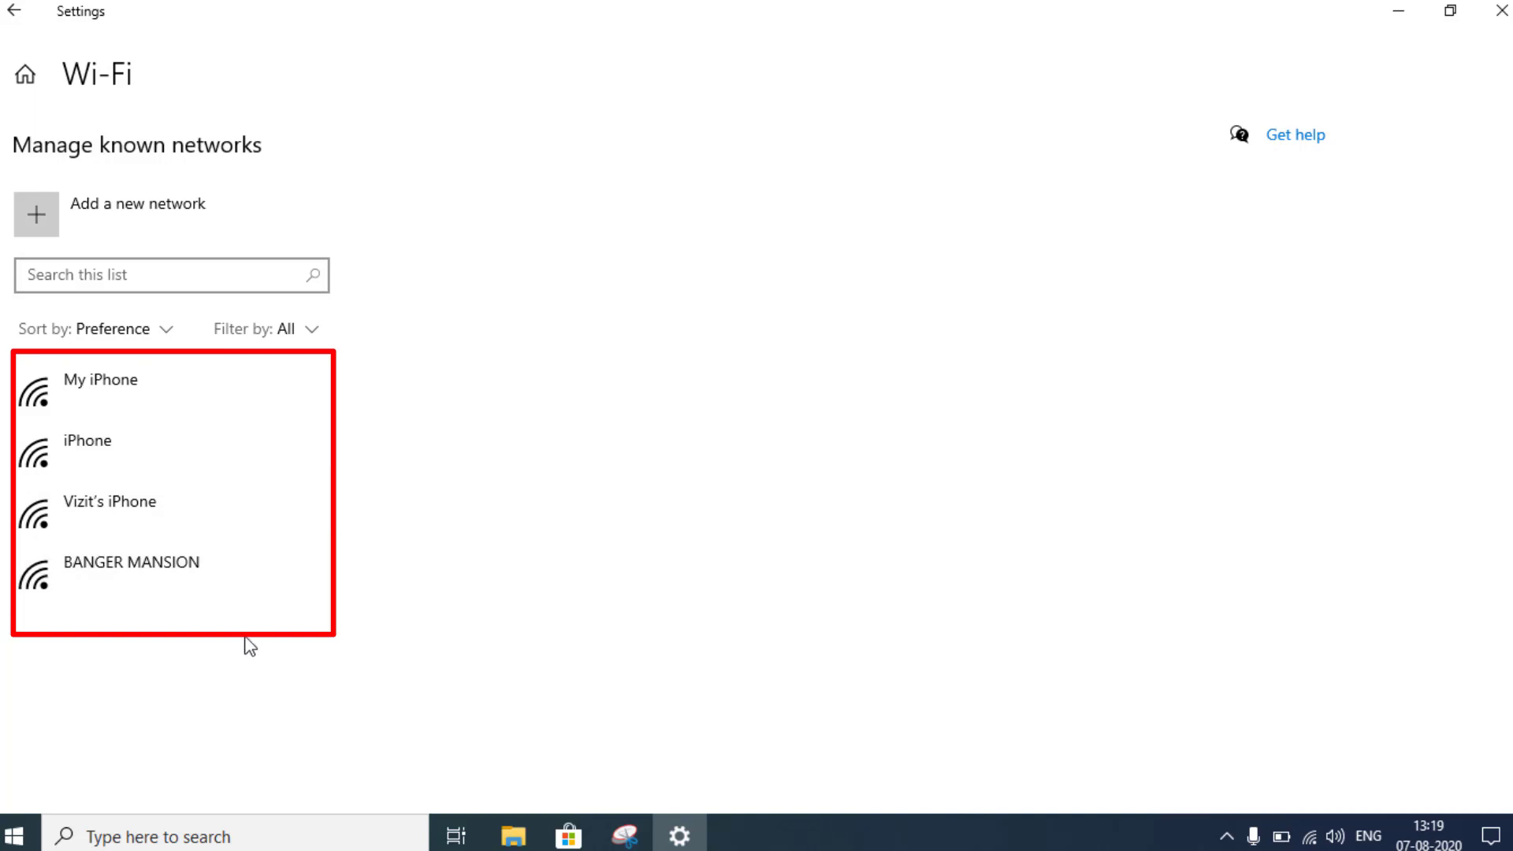
{"action": "left_click", "coordinate": [96, 388]}
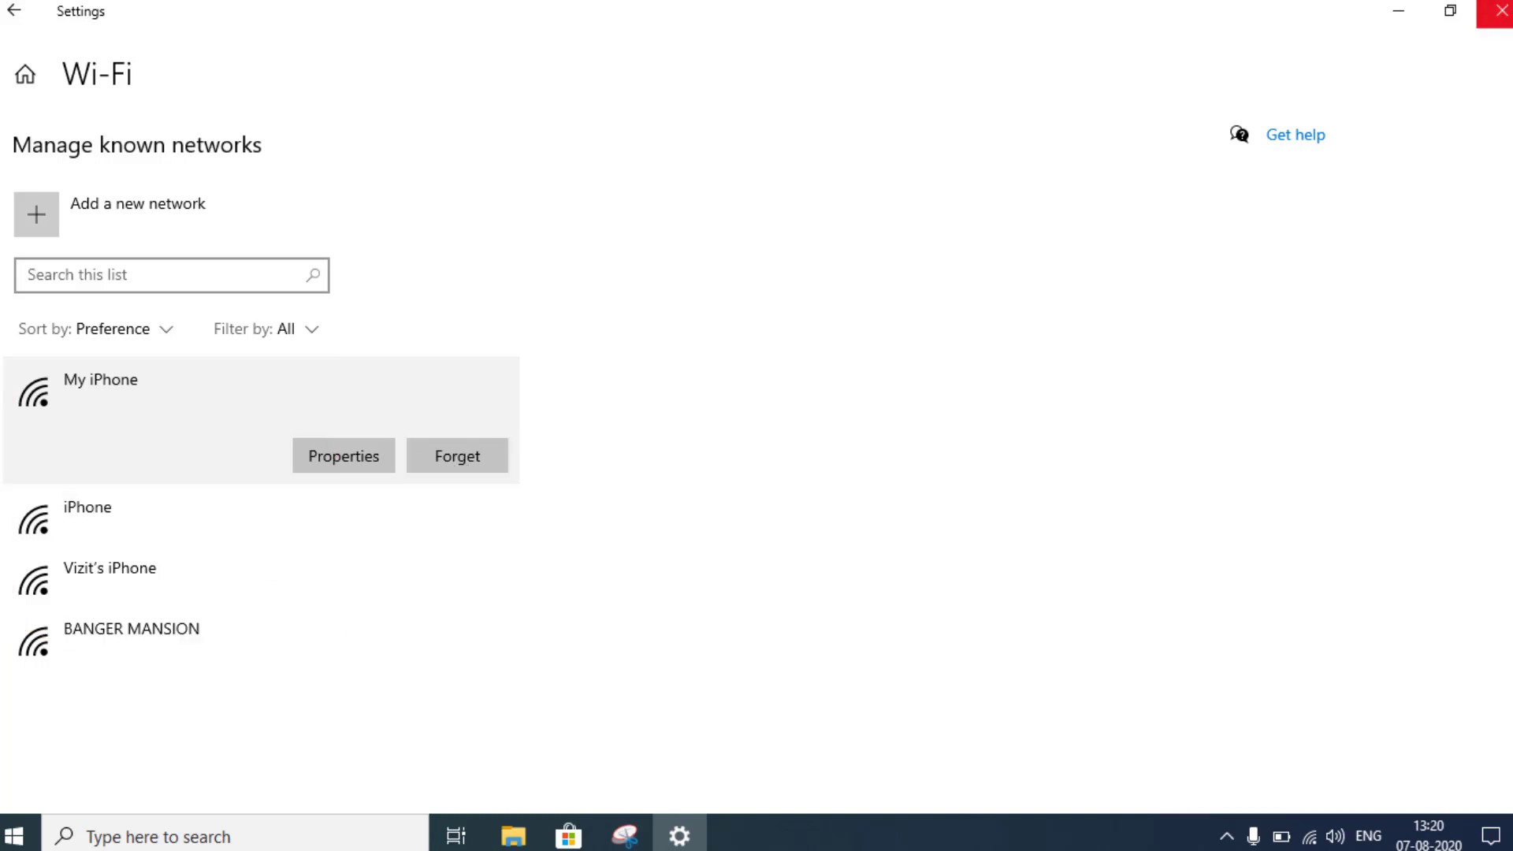
{"action": "left_click", "coordinate": [1501, 11]}
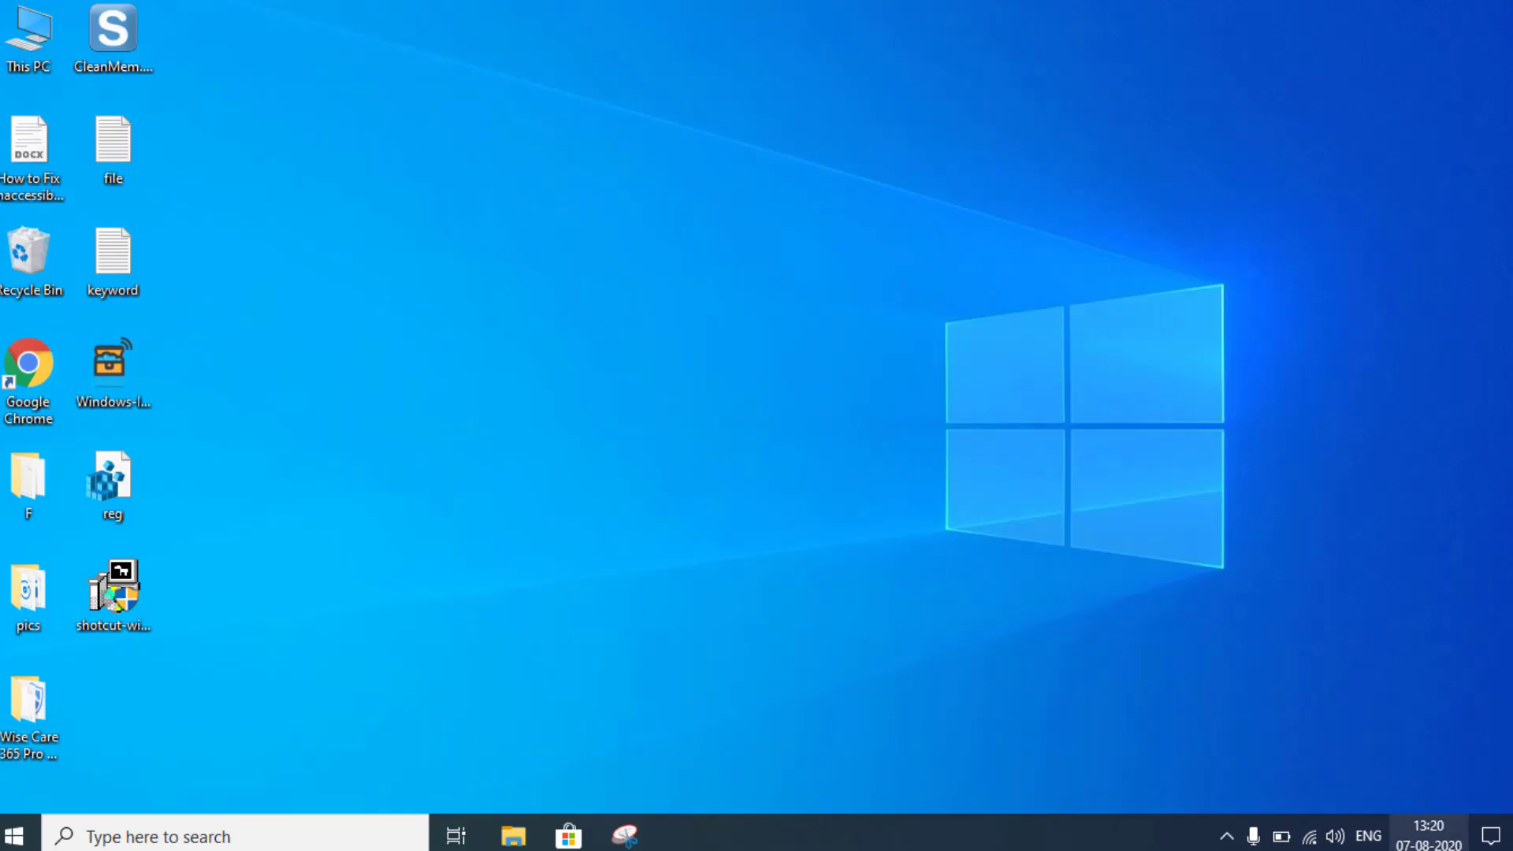
- View the Wi-Fi networks available for reconnecting and dismiss the list
{"action": "left_click", "coordinate": [1311, 837]}
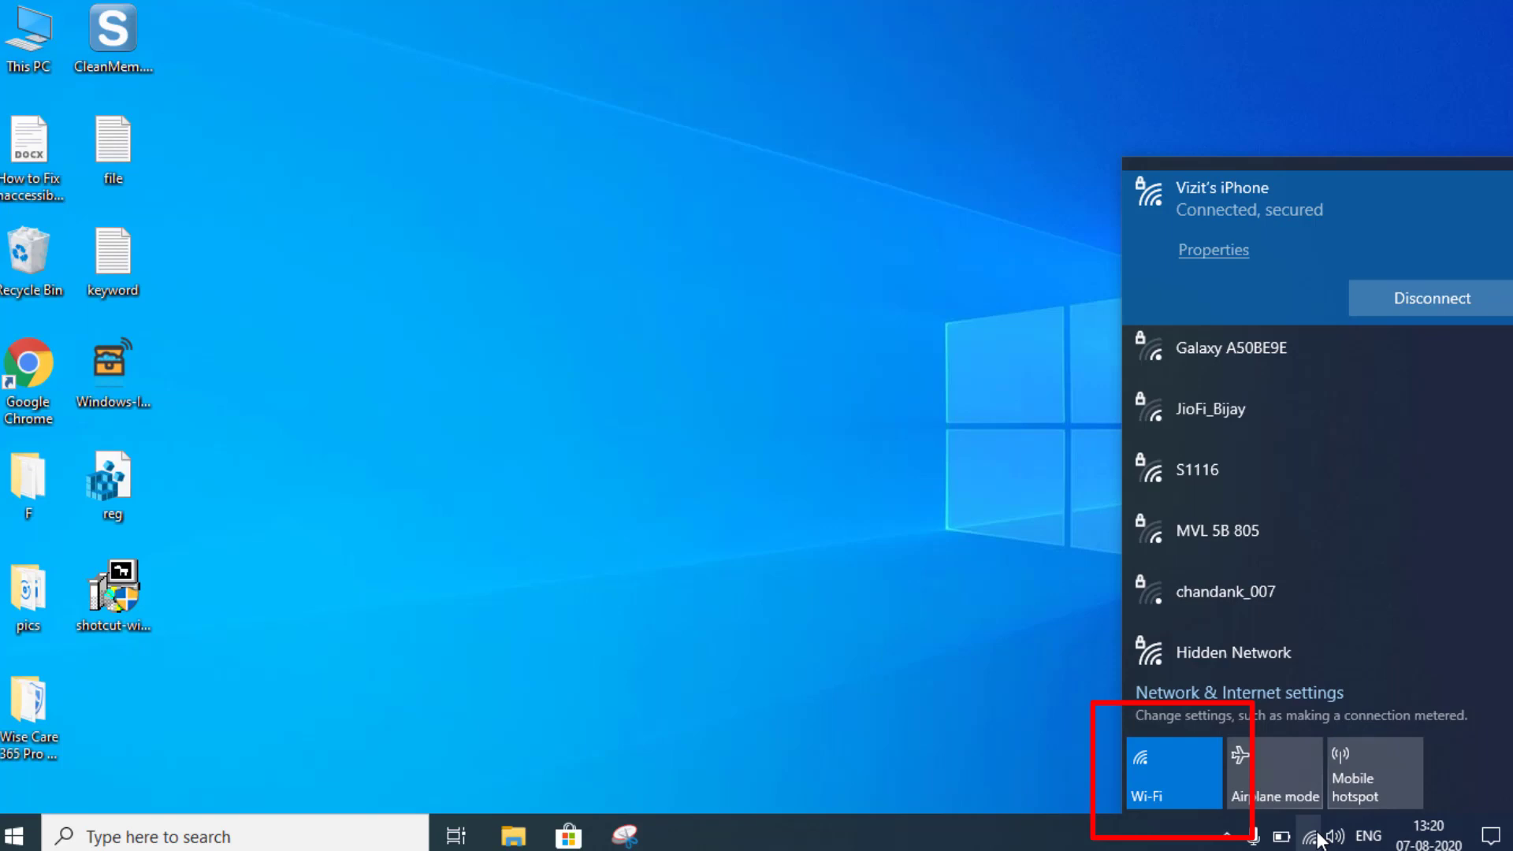
{"action": "left_click", "coordinate": [1041, 328]}
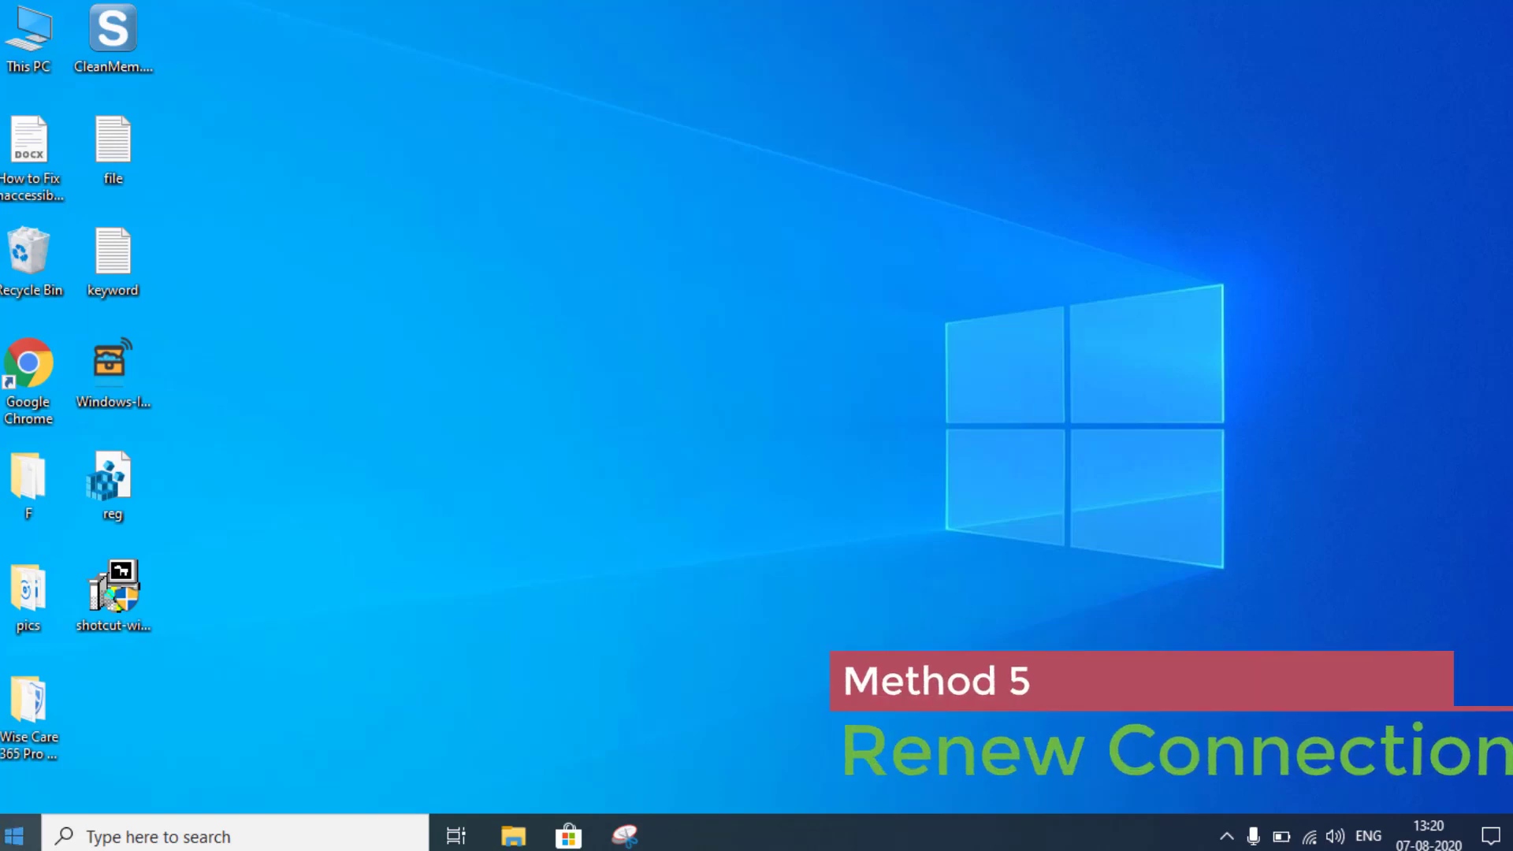
- Open Command Prompt as administrator and run ipconfig /release
{"action": "left_click", "coordinate": [12, 836]}
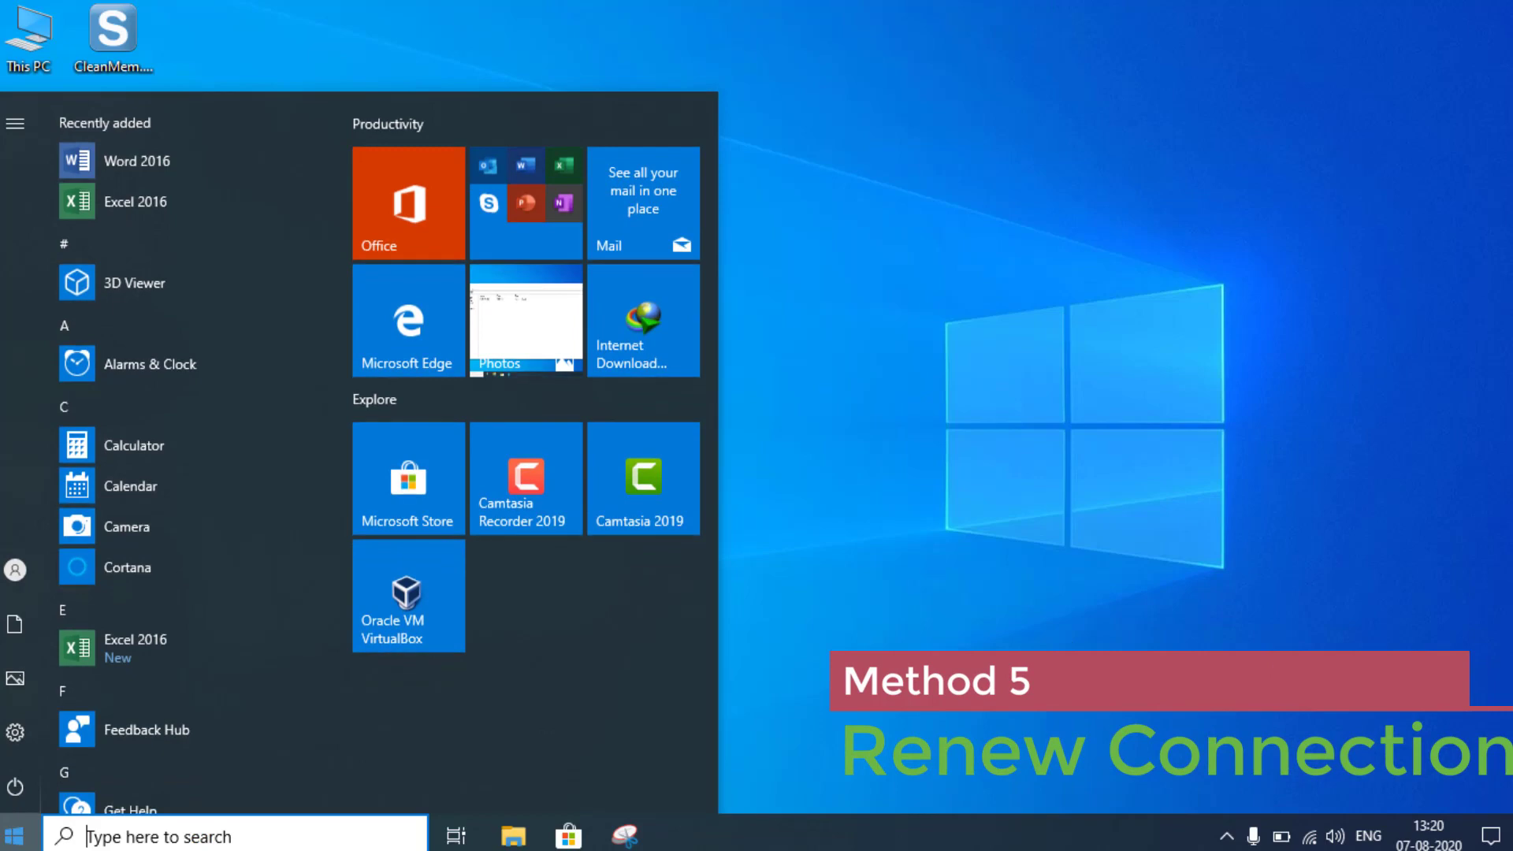
{"action": "type", "text": "cmd"}
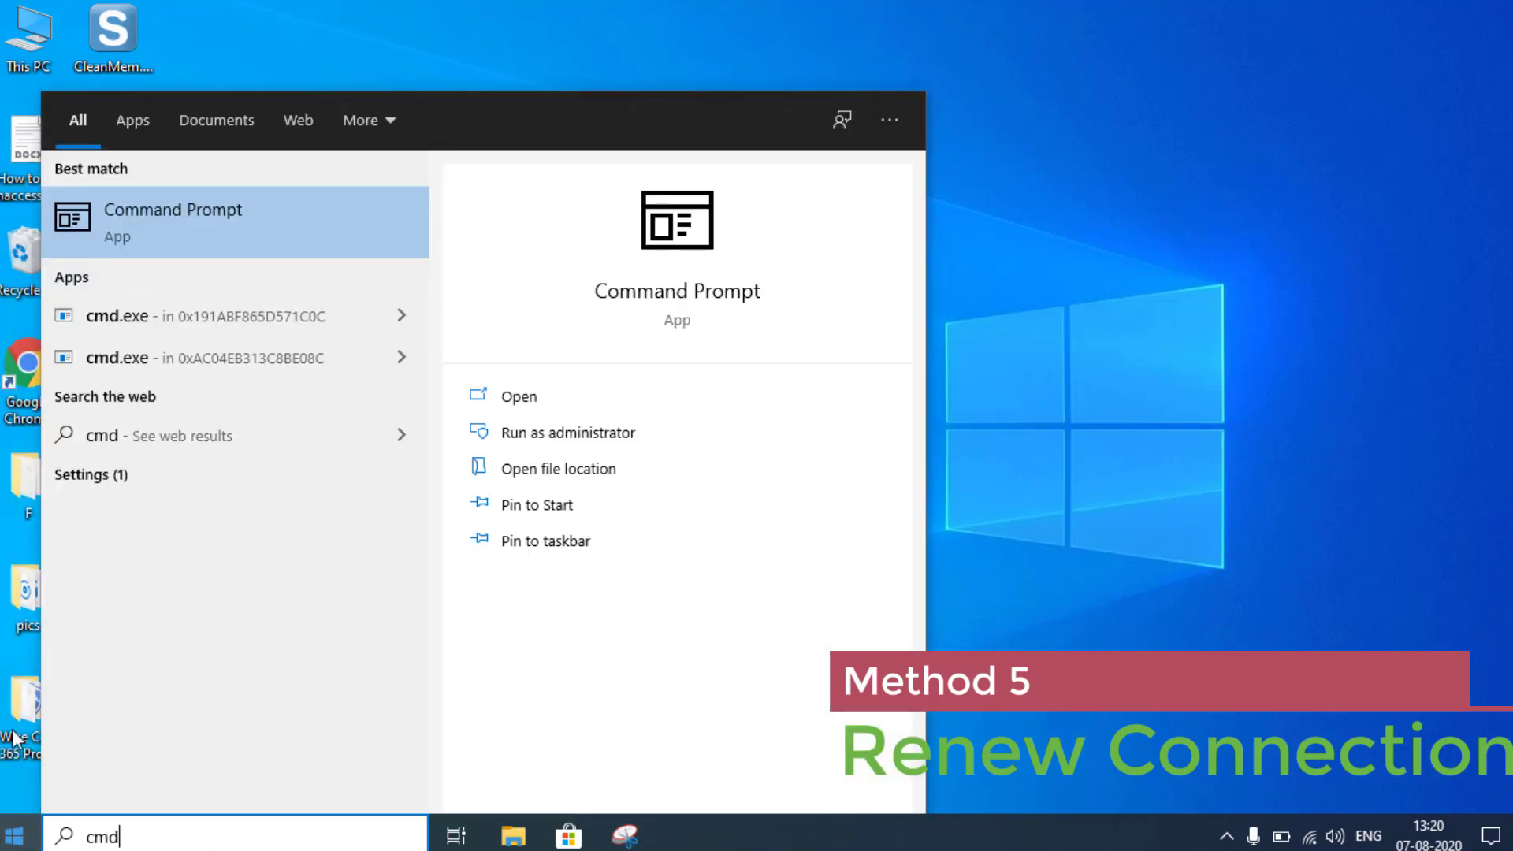
{"action": "left_click", "coordinate": [592, 435]}
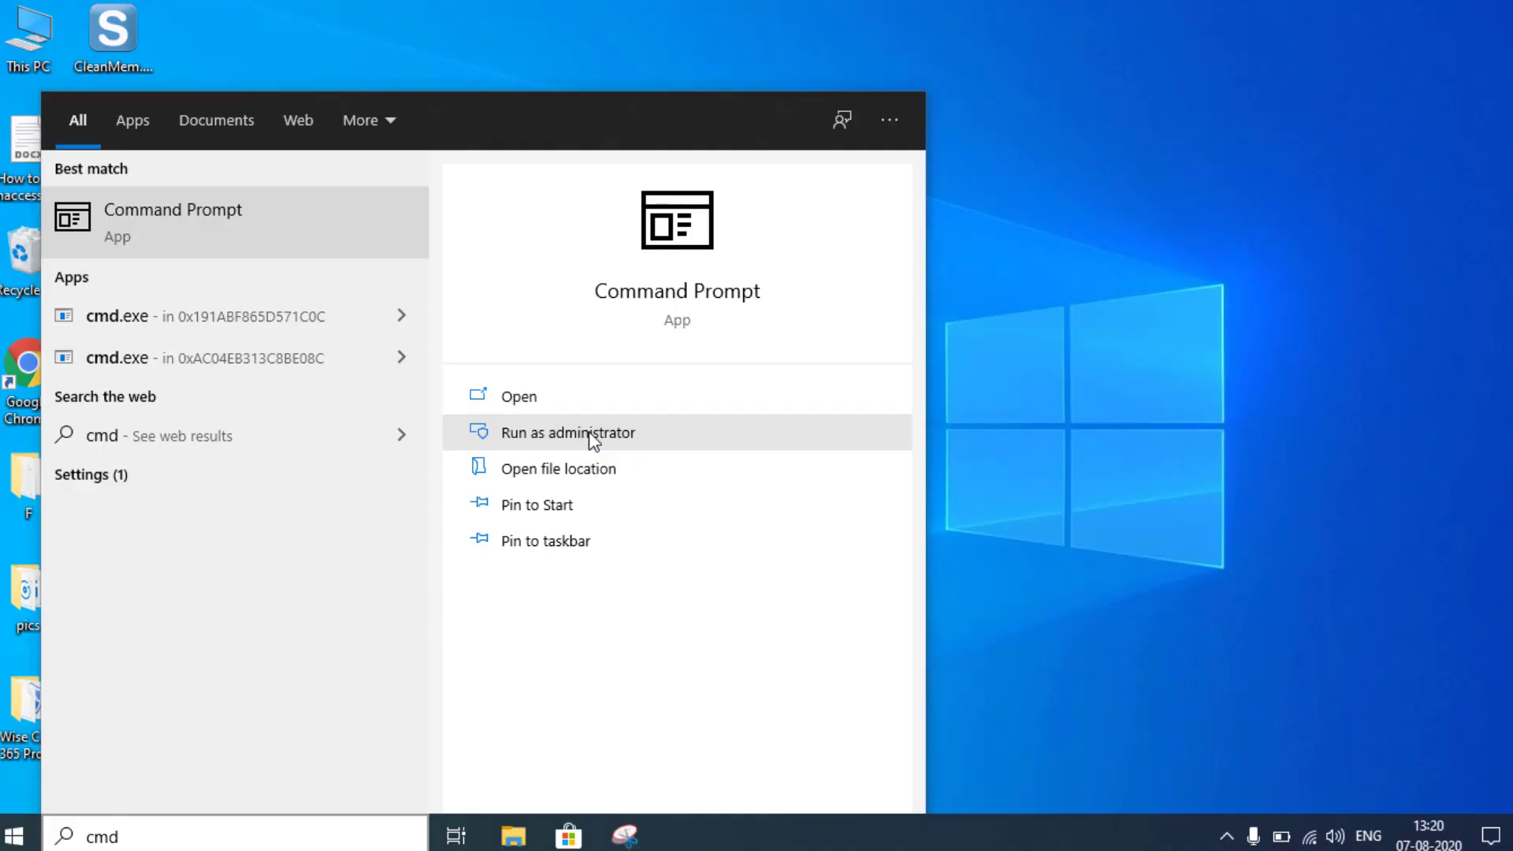
{"action": "left_click", "coordinate": [590, 436]}
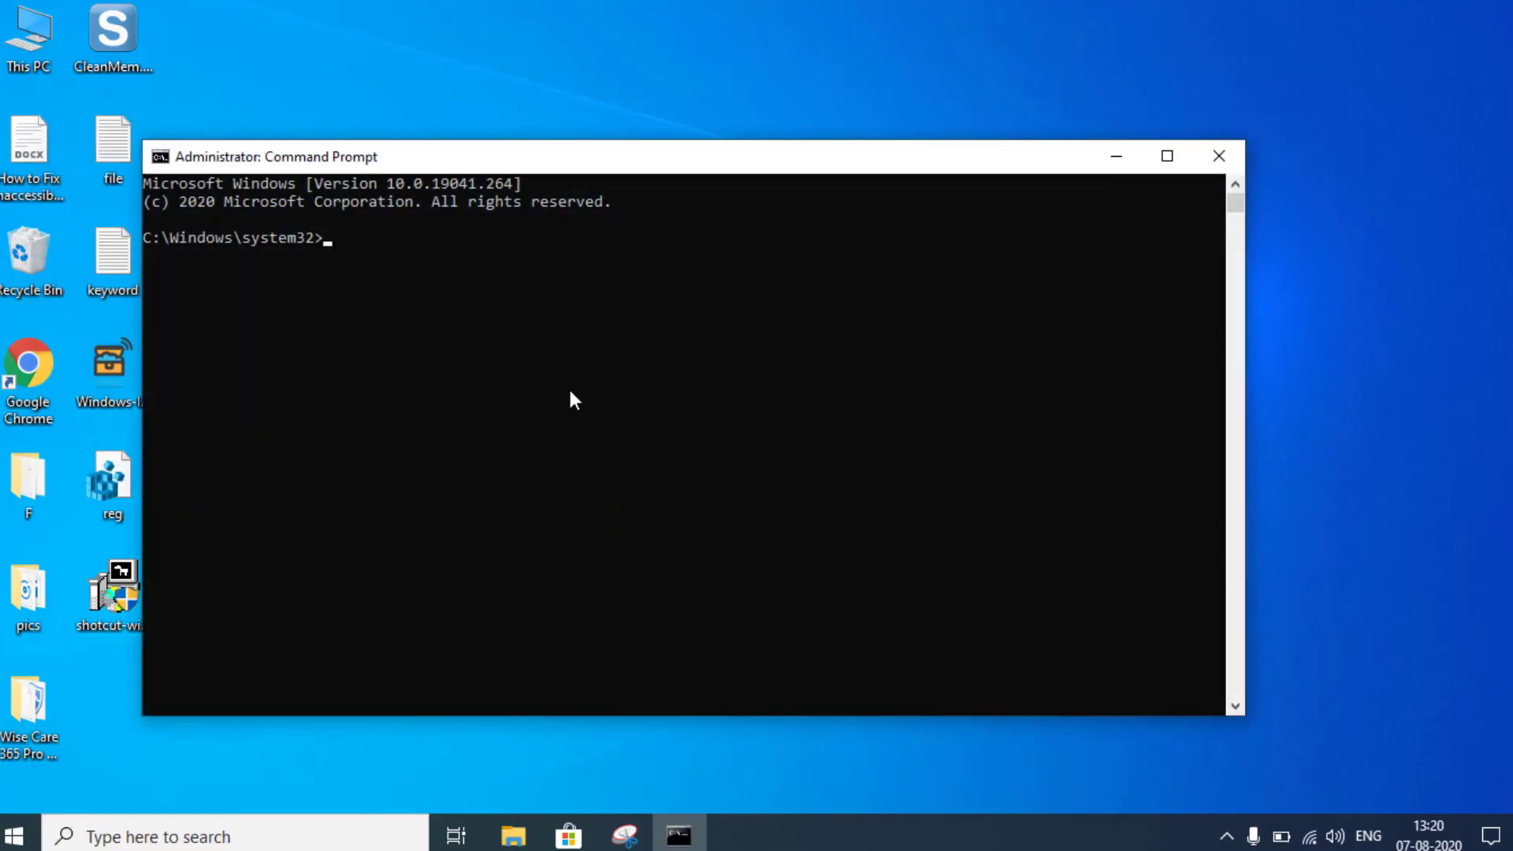
{"action": "type", "text": "ipconfig /release"}
{"action": "key", "text": "Return"}
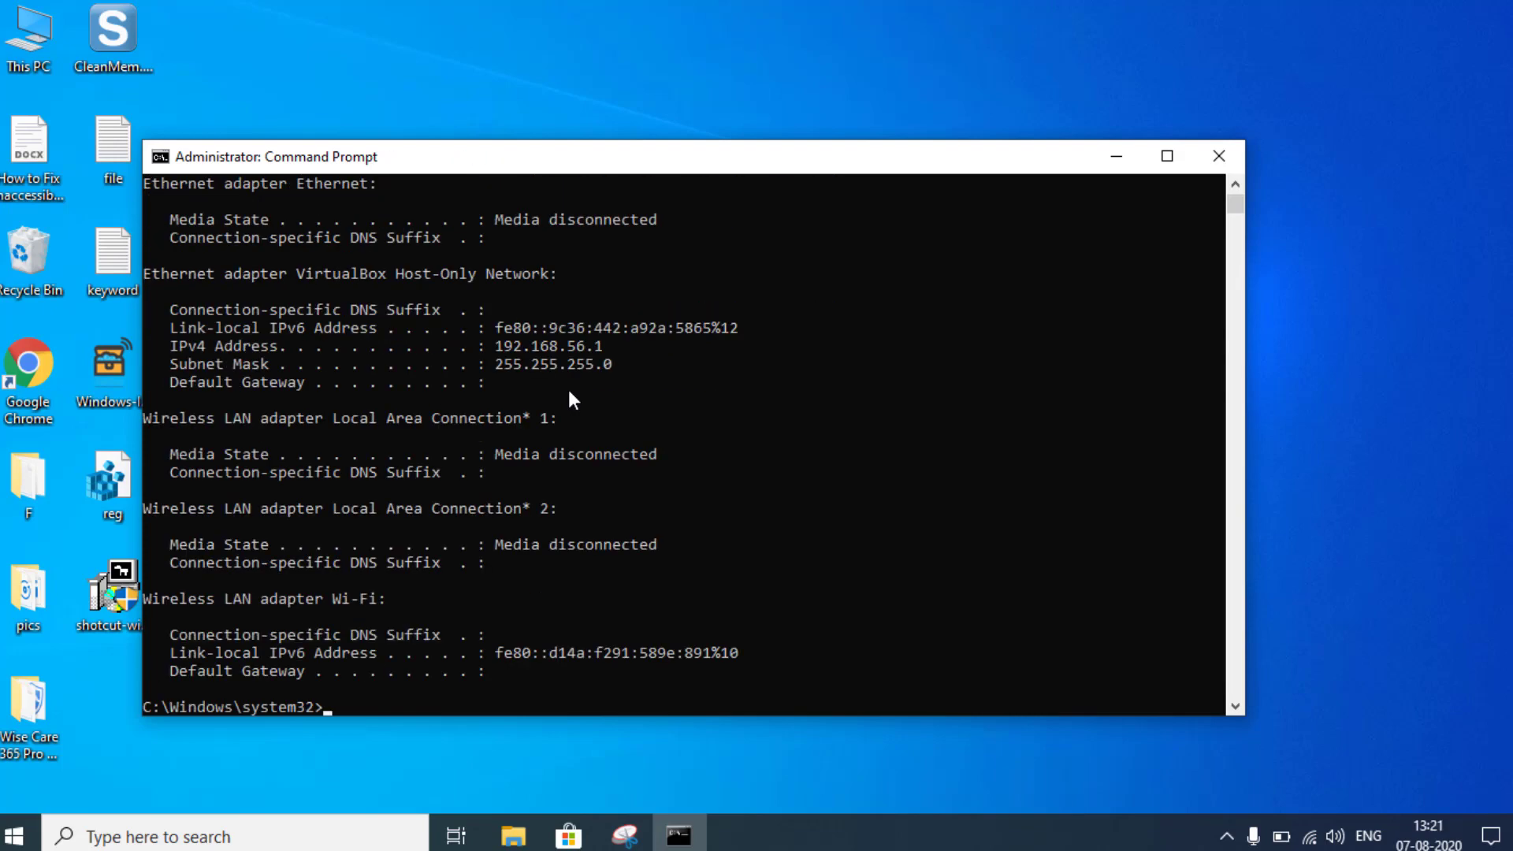
- Run ipconfig /renew, interrupt it and minimize the Command Prompt window
{"action": "type", "text": "ipconfig"}
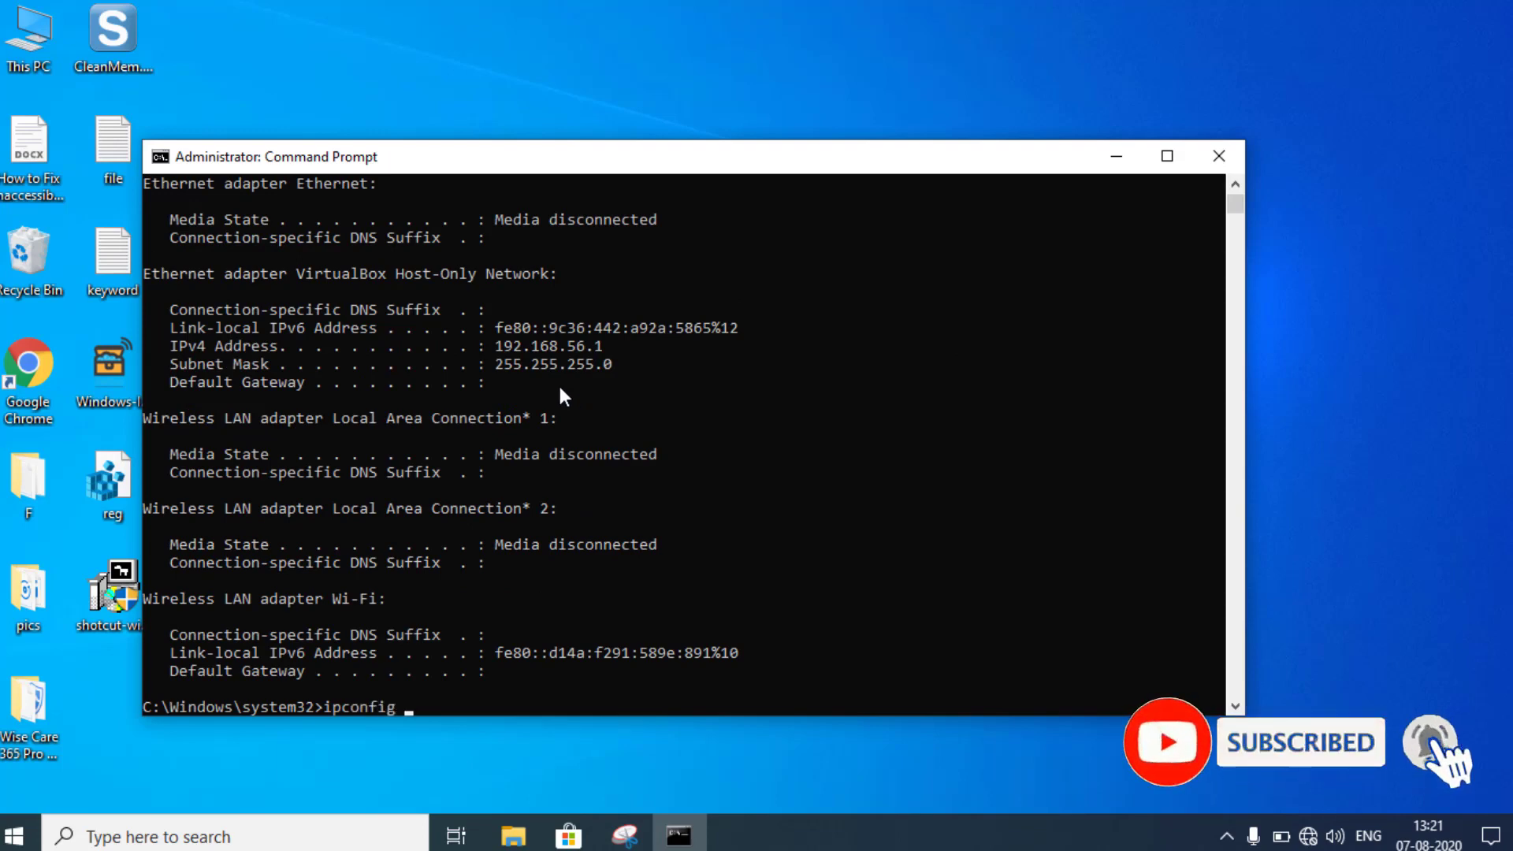
{"action": "type", "text": " /renew"}
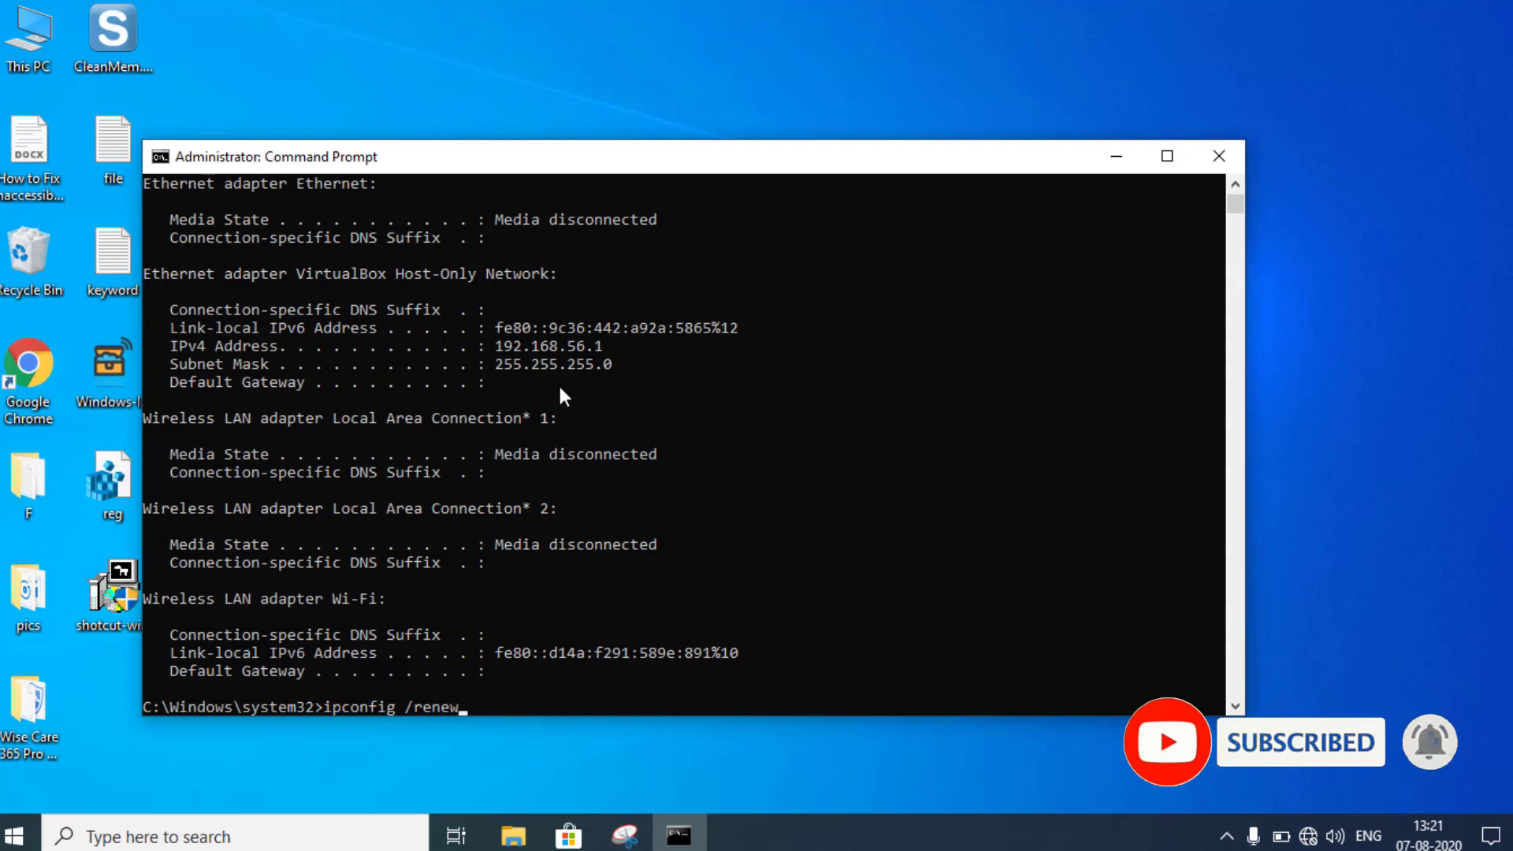
{"action": "key", "text": "Return"}
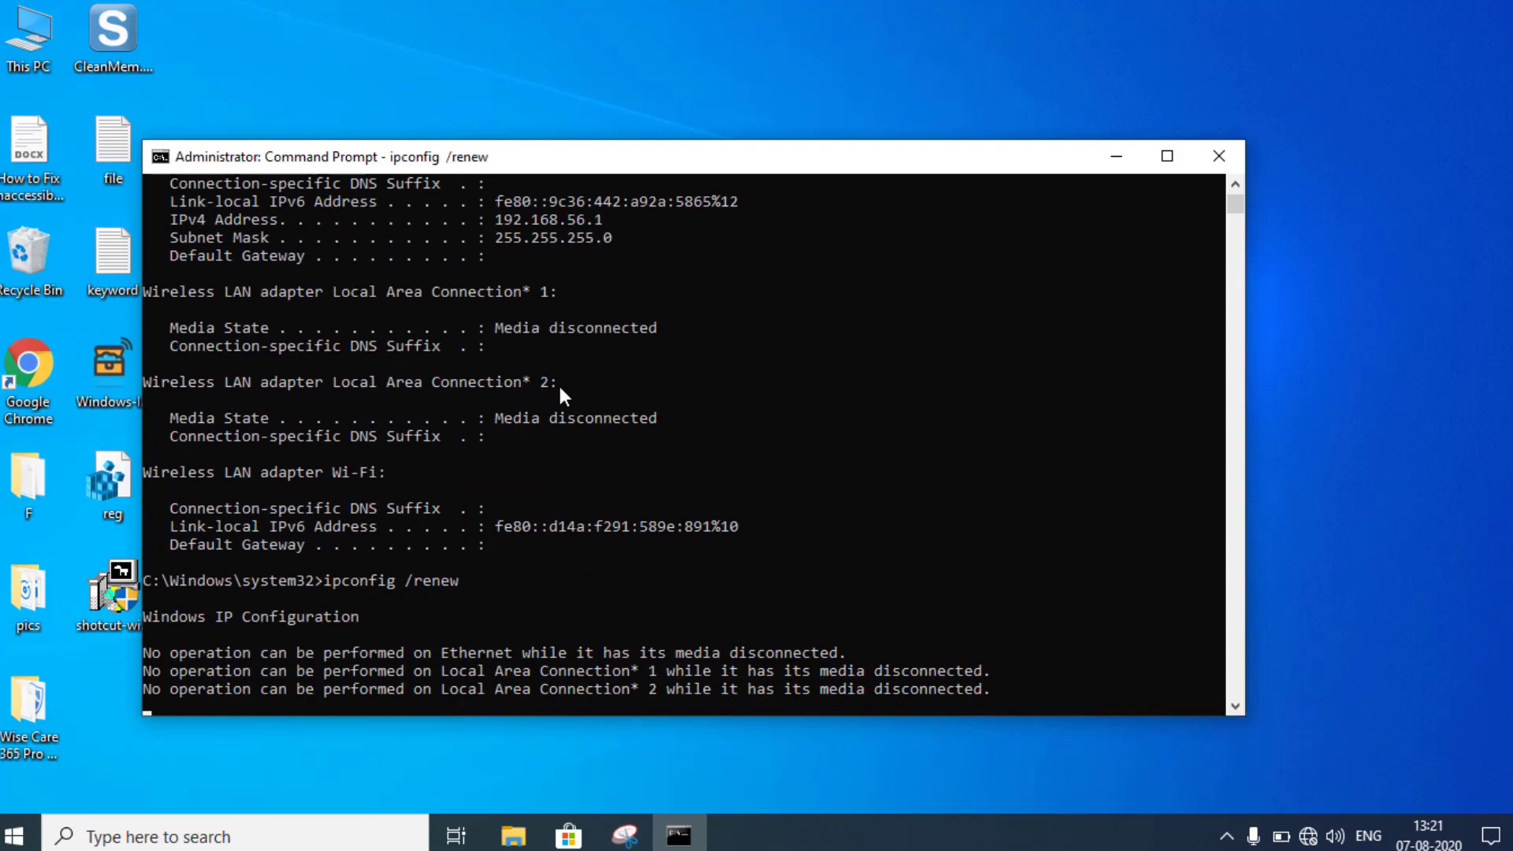
{"action": "key", "text": "ctrl+c"}
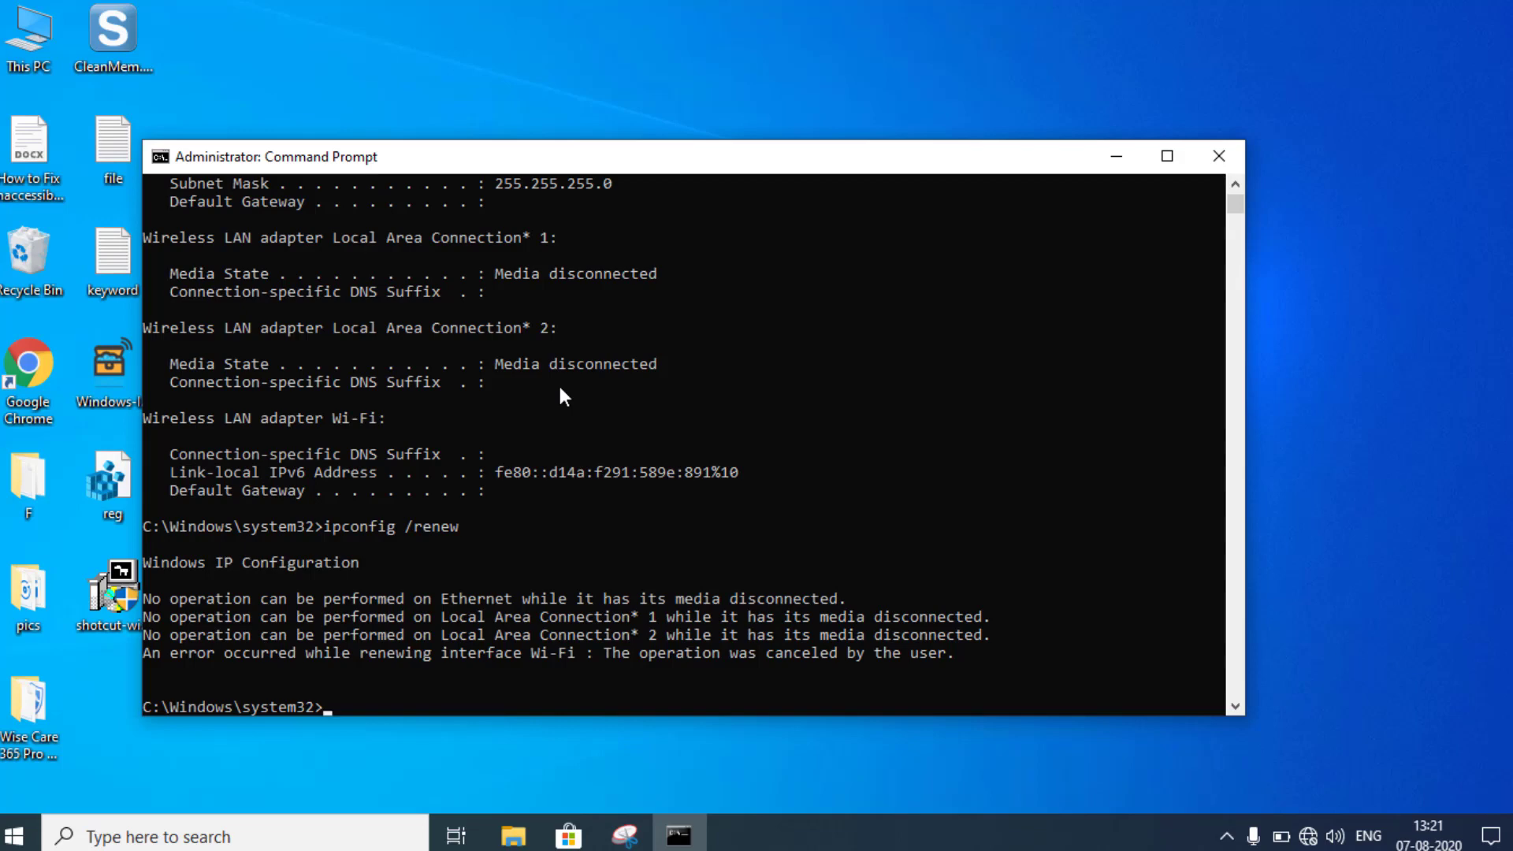
{"action": "left_click", "coordinate": [1115, 155]}
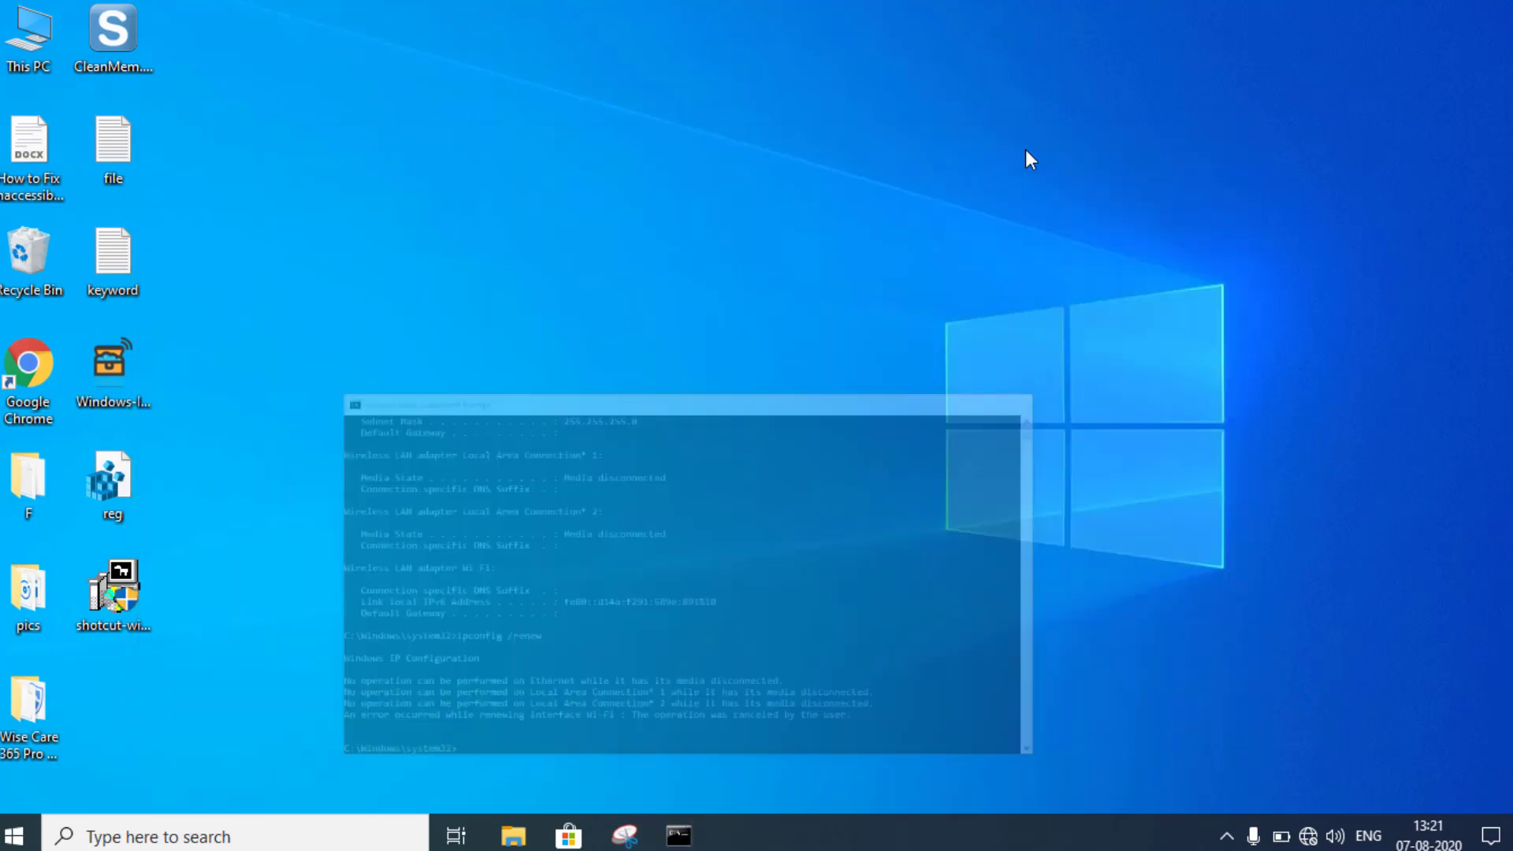